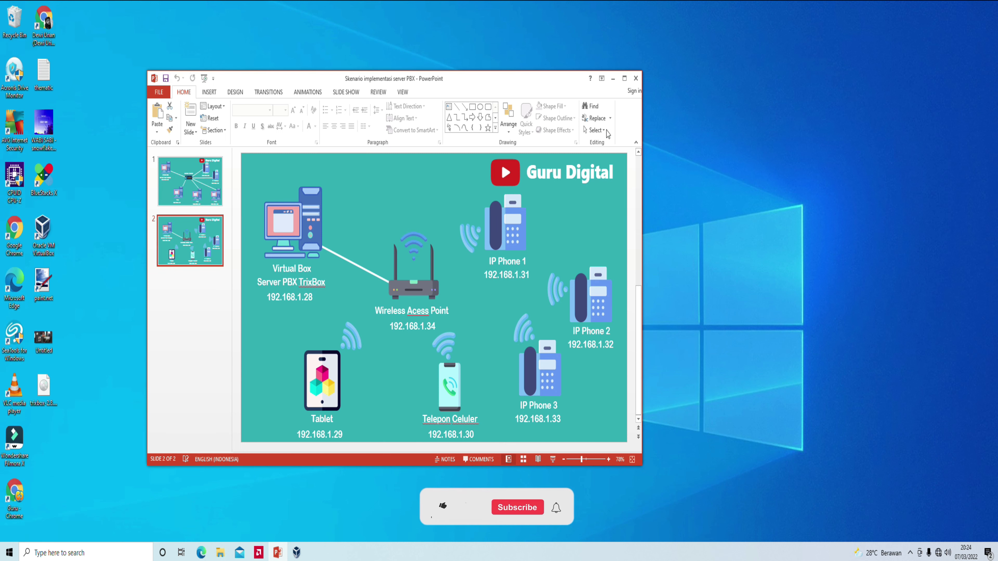
- Minimize the presentation, switch to Oracle VM VirtualBox Manager and move its window slightly higher on the desktop
left_click(614, 78)
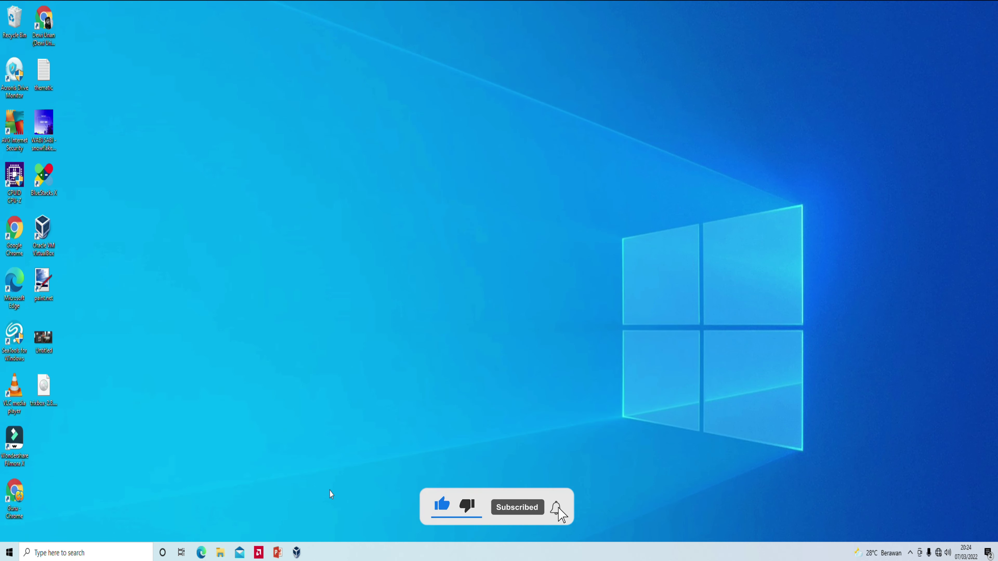
left_click(296, 552)
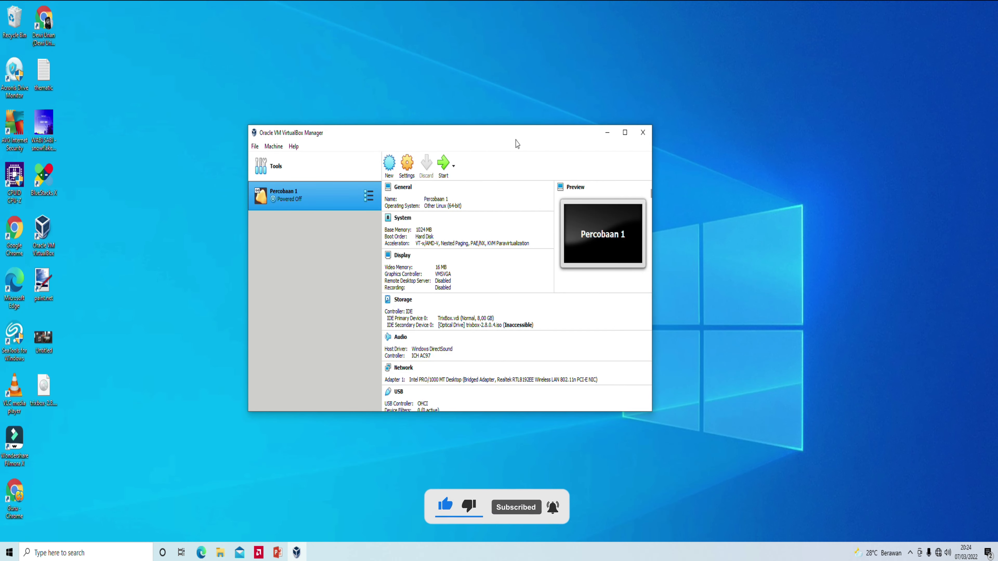
left_click_drag(514, 138, 517, 124)
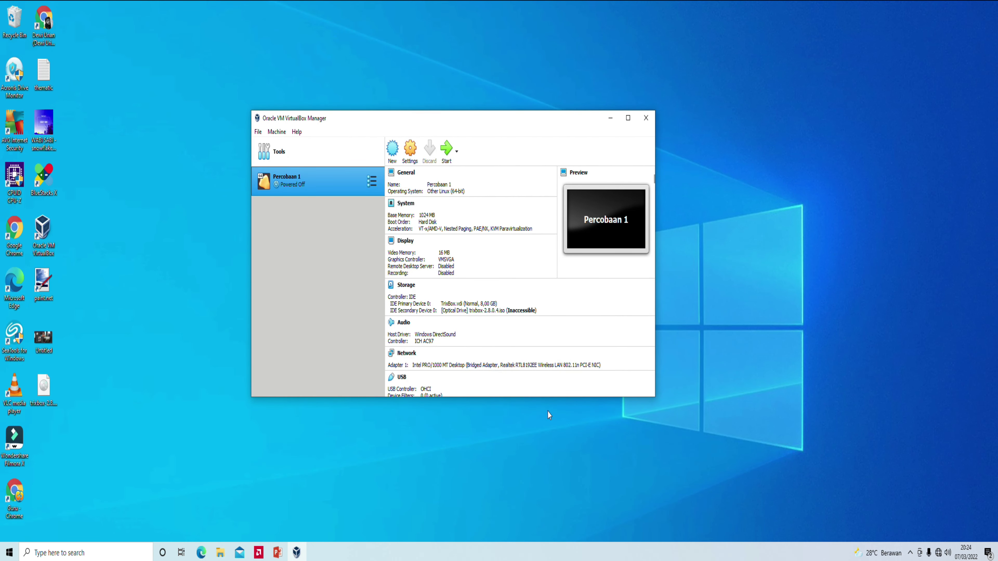
- Start a new virtual machine named "Server PBX TrixBox" with type Linux and version Other Linux (64-bit)
left_click(393, 149)
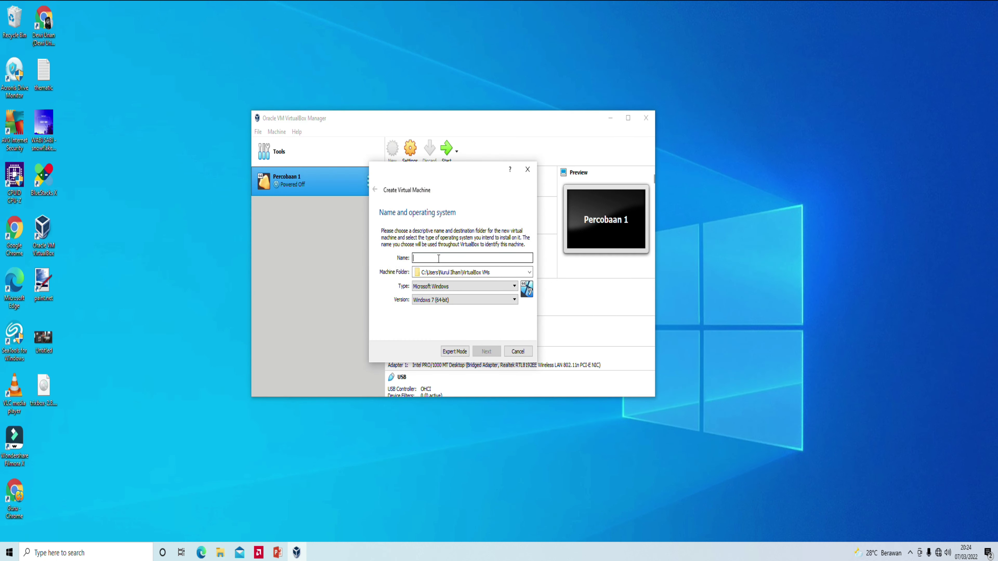
type("Server PBX TrixBox")
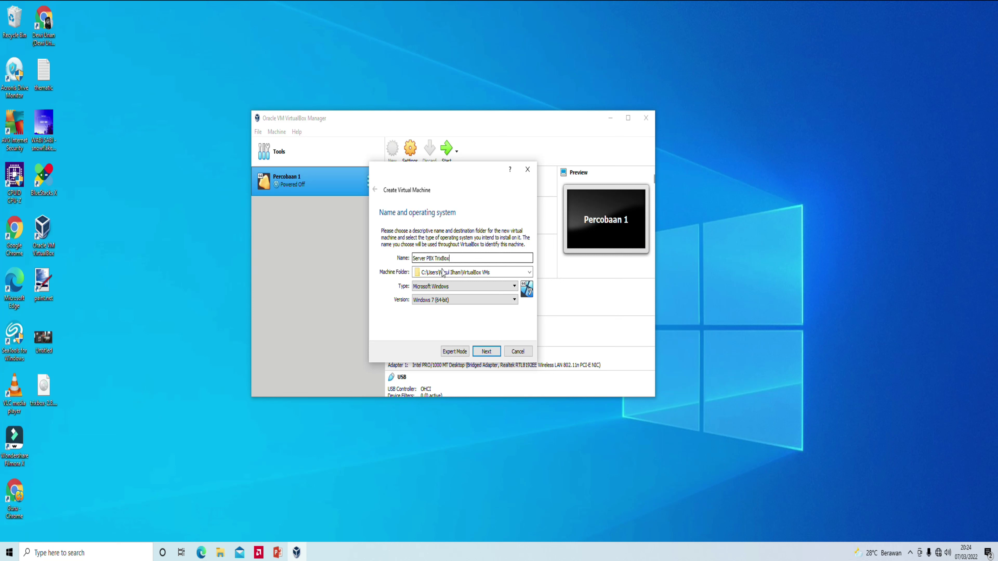
left_click(479, 289)
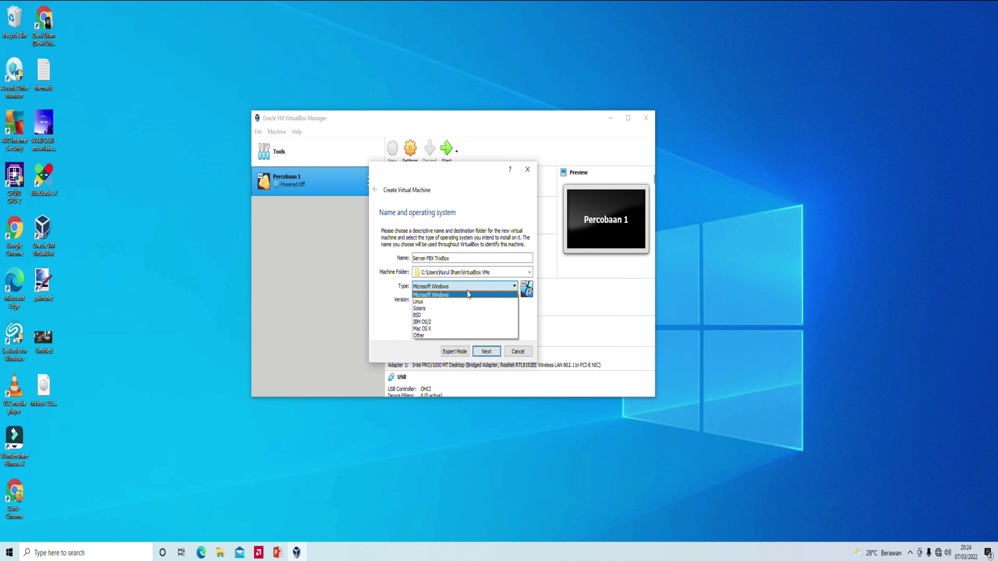
left_click(439, 302)
left_click(442, 301)
scroll(442, 322, "down", 4)
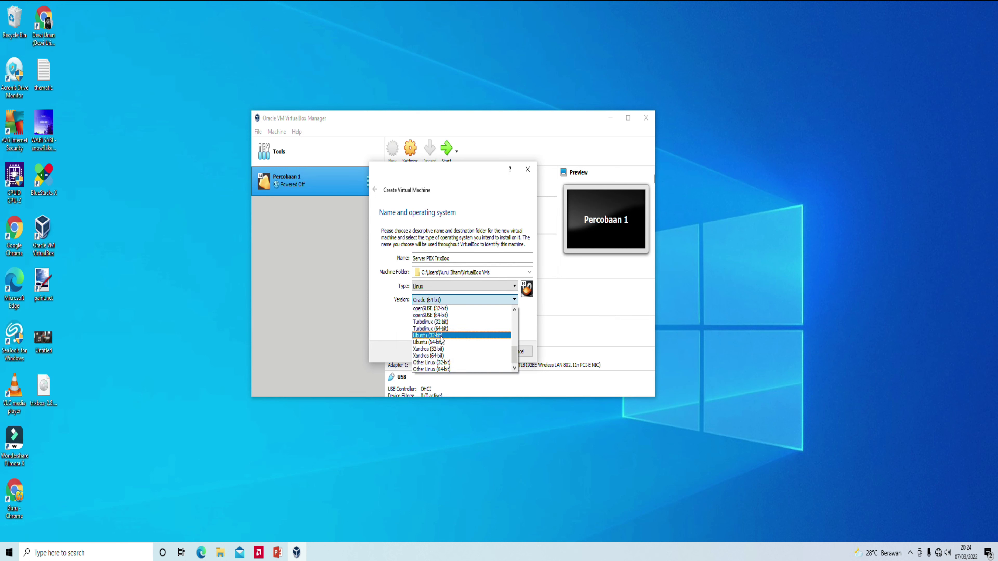
left_click(443, 369)
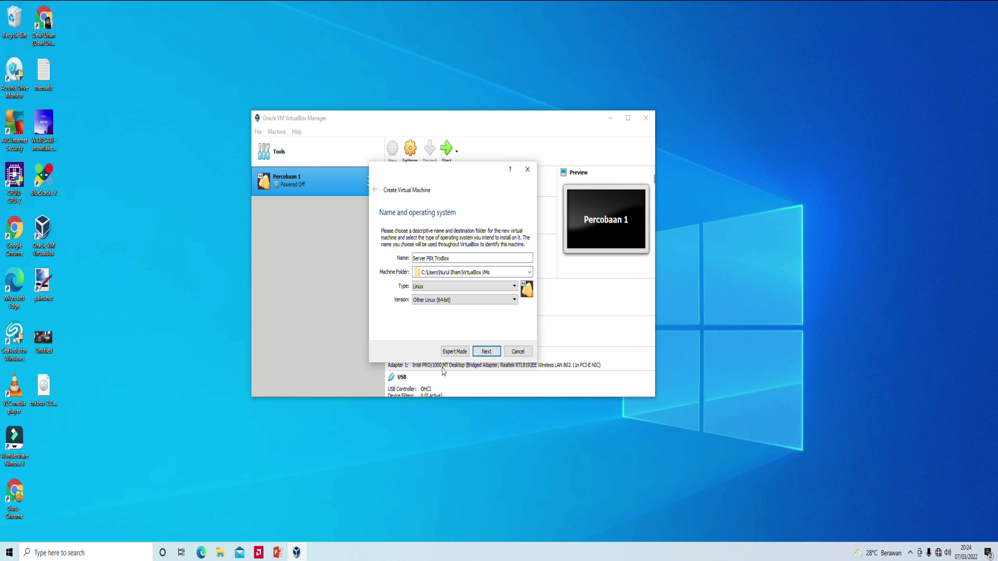
left_click(486, 351)
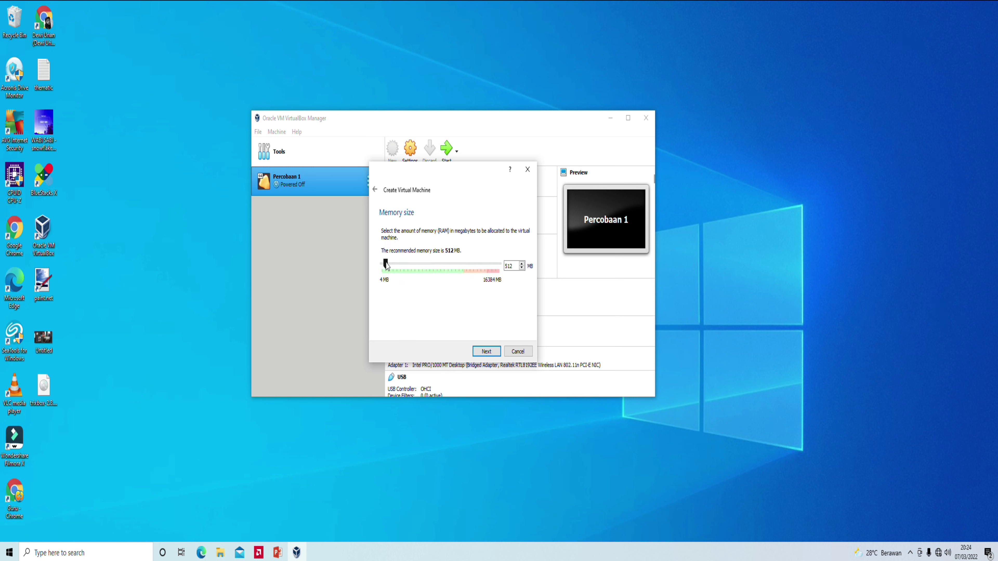
- Allocate 2048 MB of memory to the new virtual machine
left_click_drag(386, 266, 399, 266)
mouse_move(397, 265)
left_mouse_down()
mouse_move(465, 267)
mouse_move(397, 265)
left_mouse_up()
left_click_drag(398, 265, 398, 265)
left_click(486, 352)
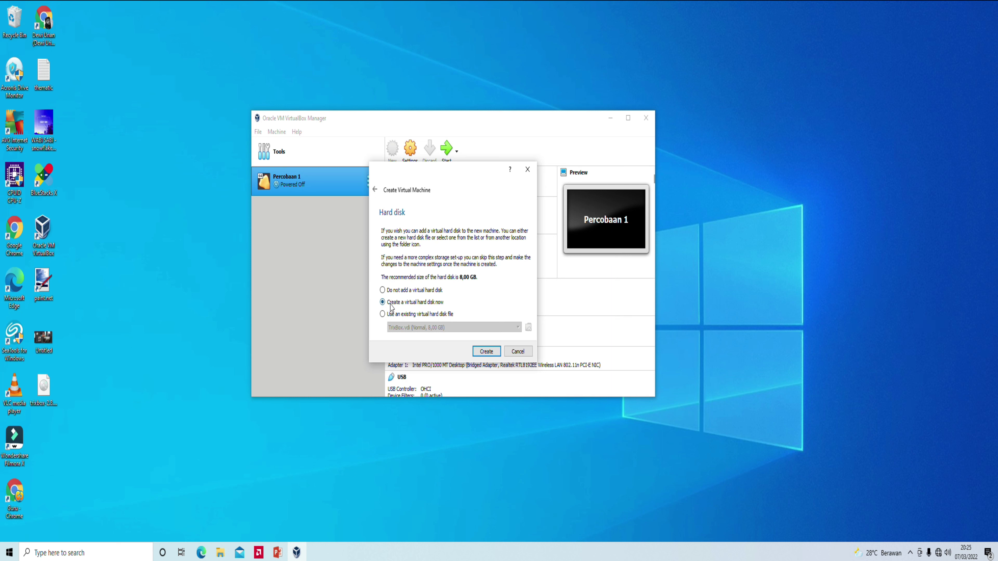
- Create a dynamically allocated 8 GB VDI virtual hard disk for the new machine
left_click(486, 352)
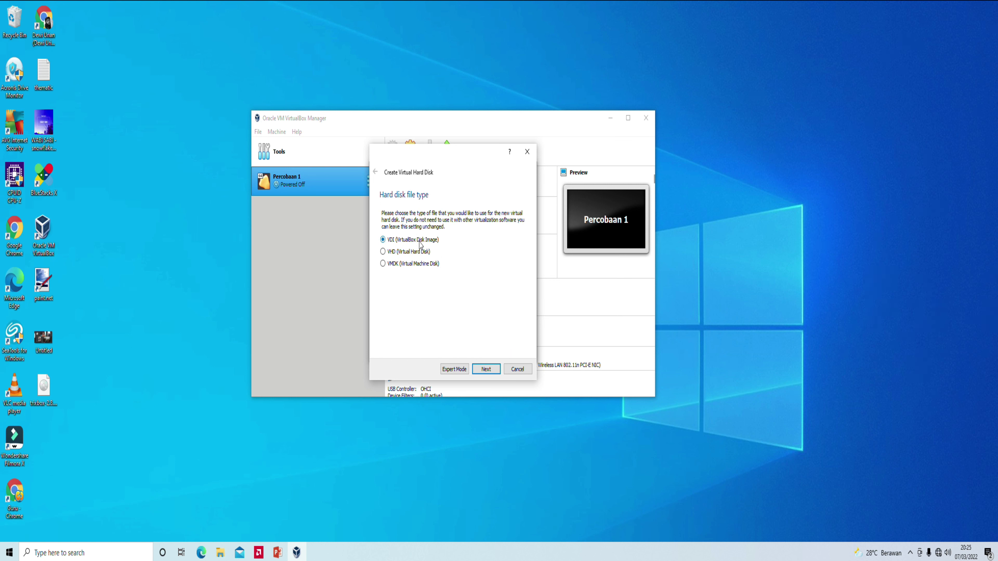
left_click(486, 370)
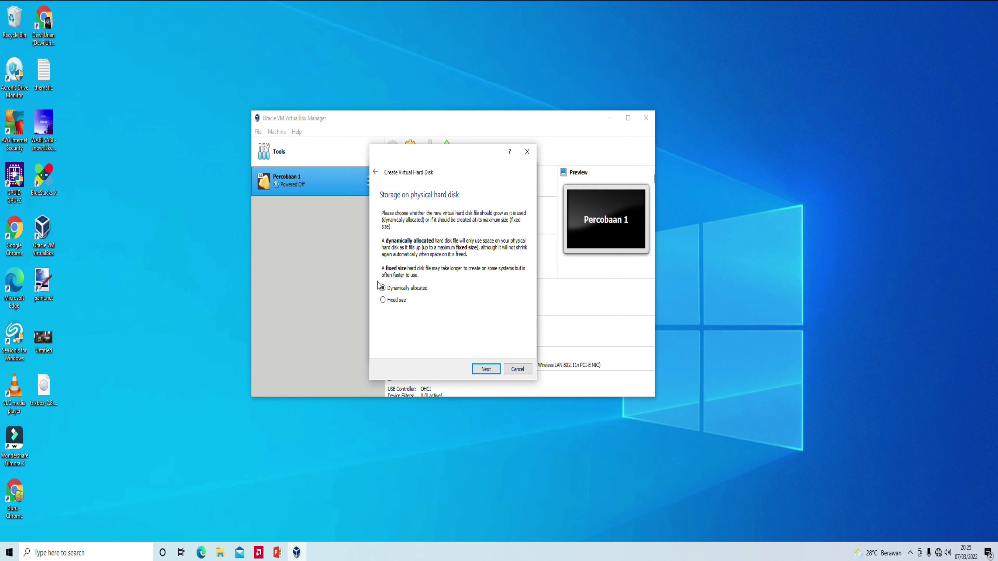
left_click(490, 369)
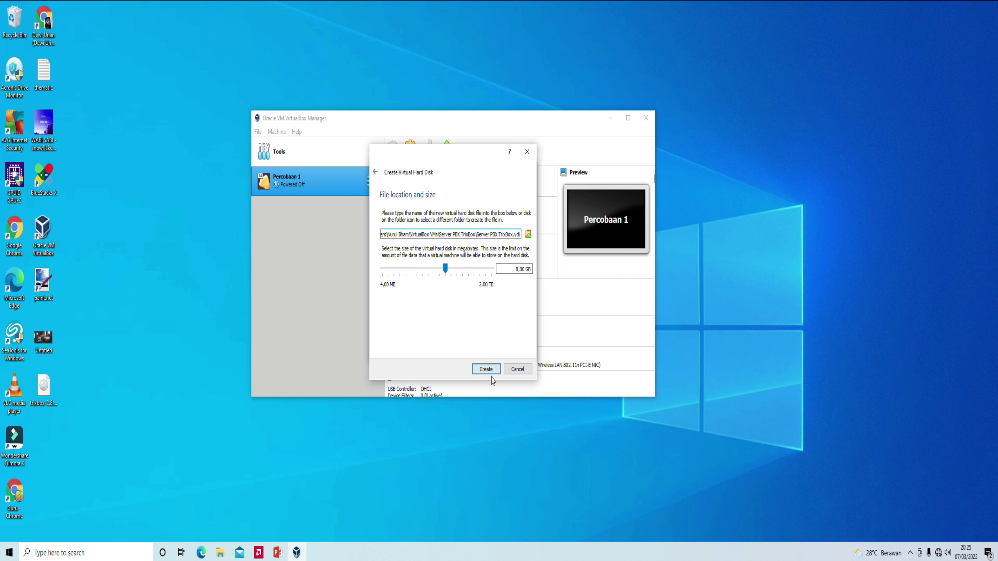
left_click(486, 369)
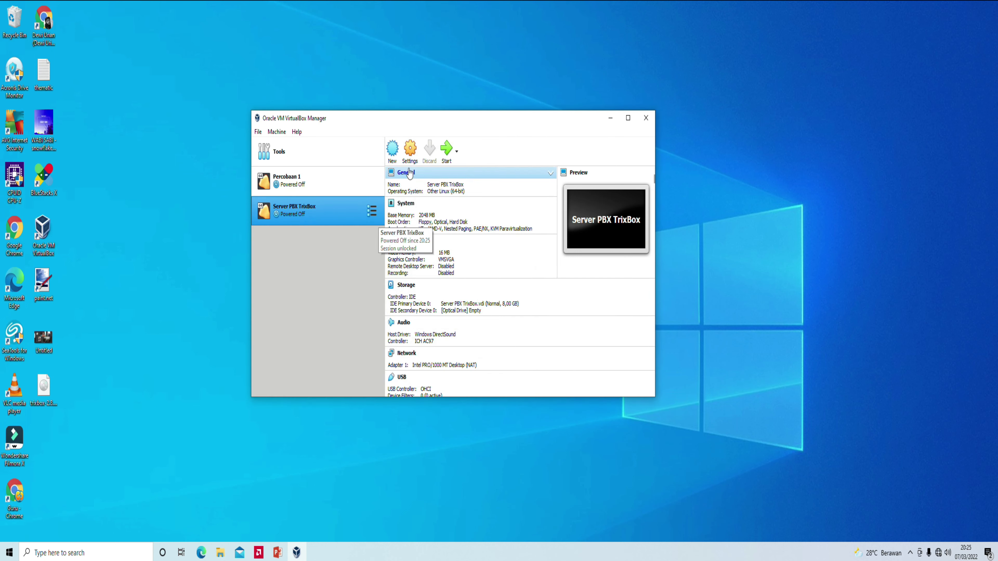
- In the Server PBX TrixBox settings, attach network Adapter 1 to Bridged Adapter and set its promiscuous mode to Allow All
left_click(410, 151)
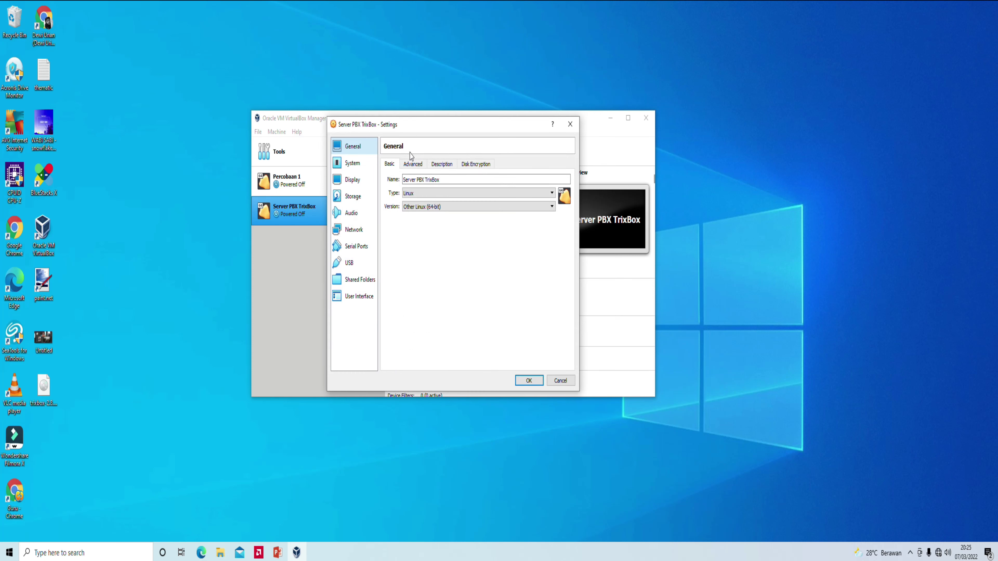
left_click(358, 231)
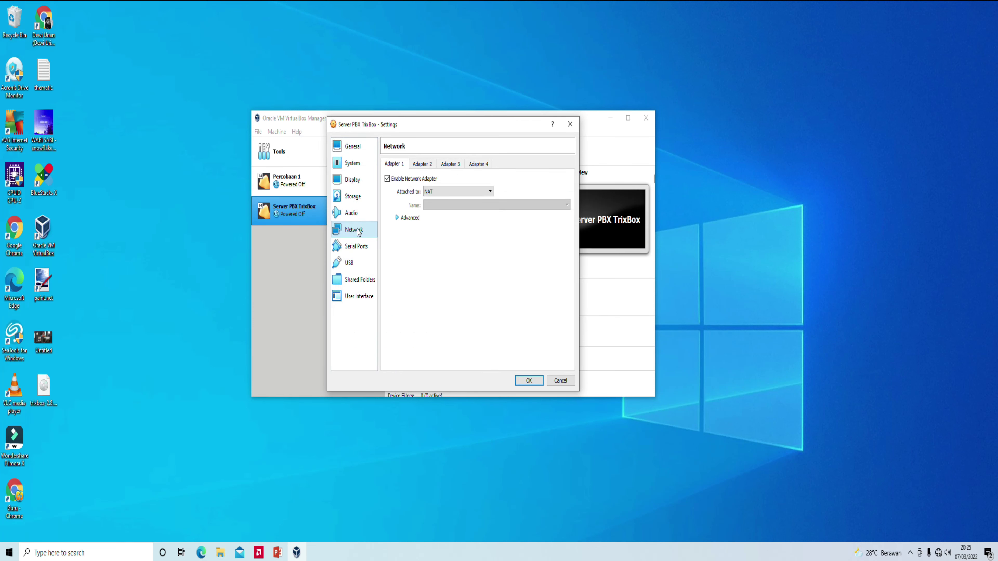
left_click(461, 192)
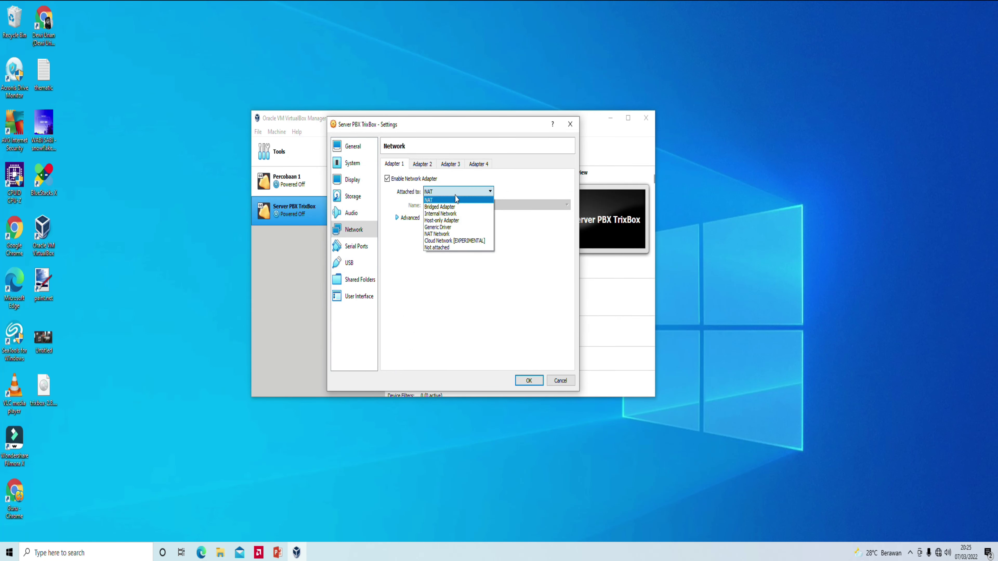
left_click(452, 207)
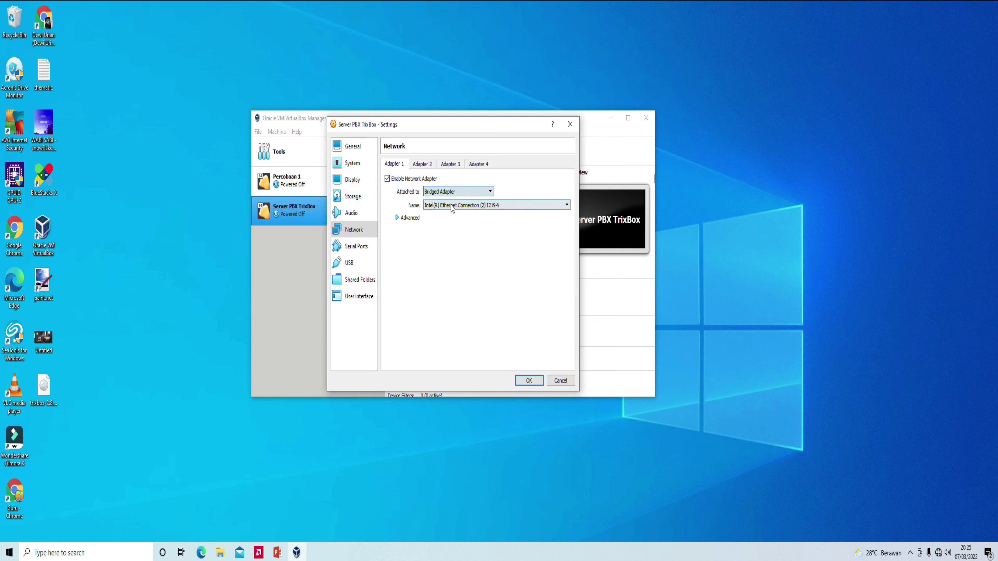
left_click(415, 218)
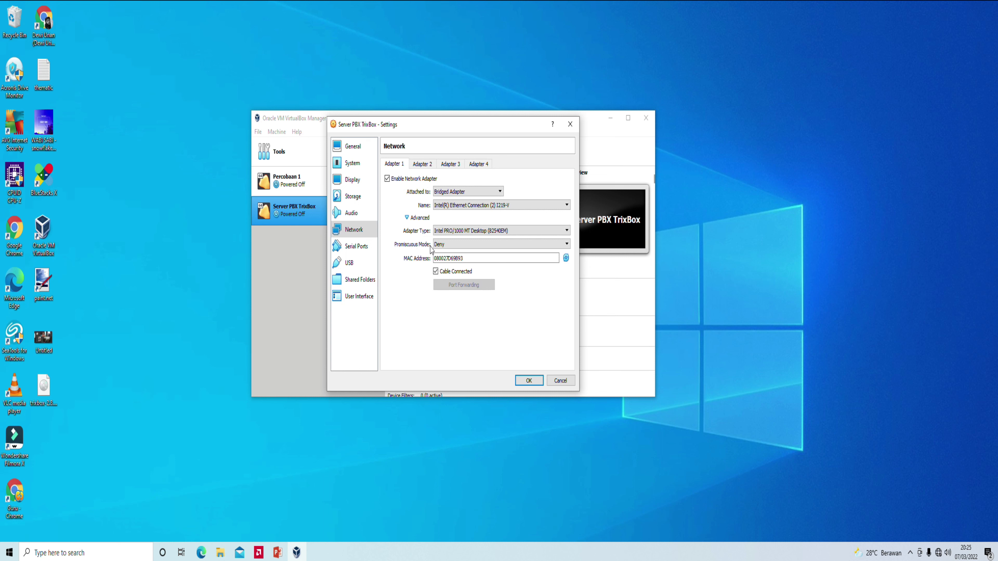
left_click(447, 245)
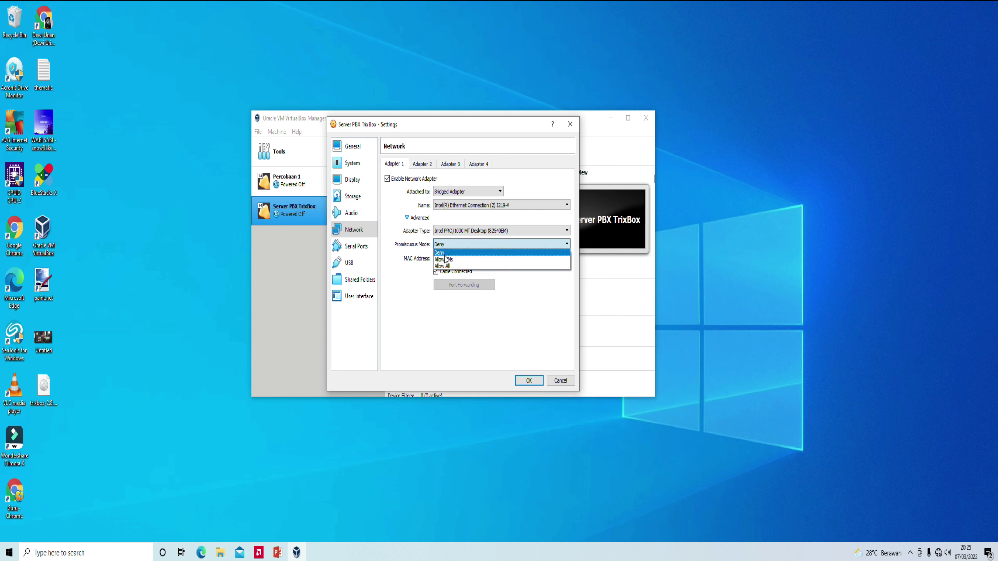
left_click(447, 267)
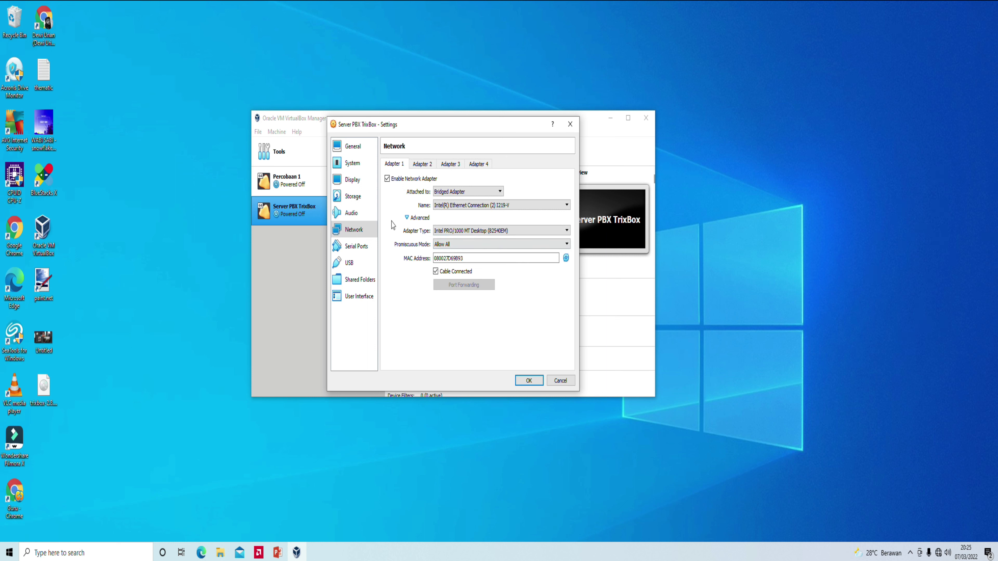
- Load trixbox-2.8.0.4.iso from the Desktop into the machine's empty optical drive and save the settings
left_click(359, 202)
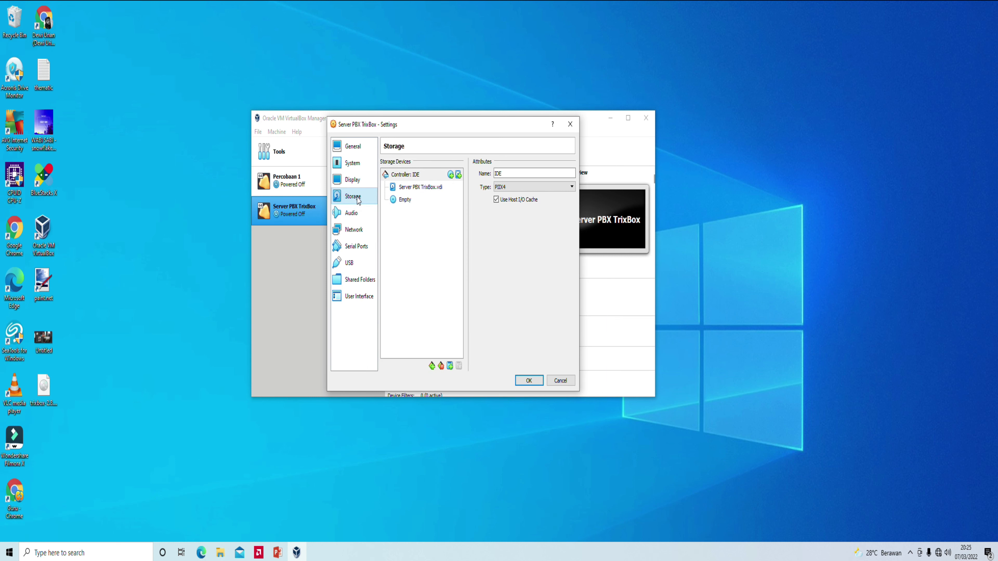
left_click(415, 200)
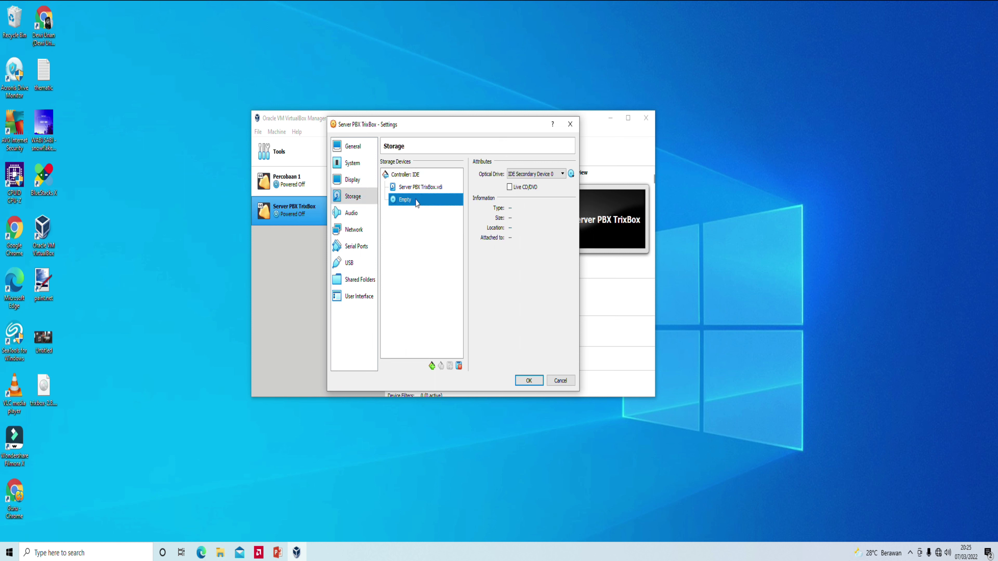
left_click(572, 176)
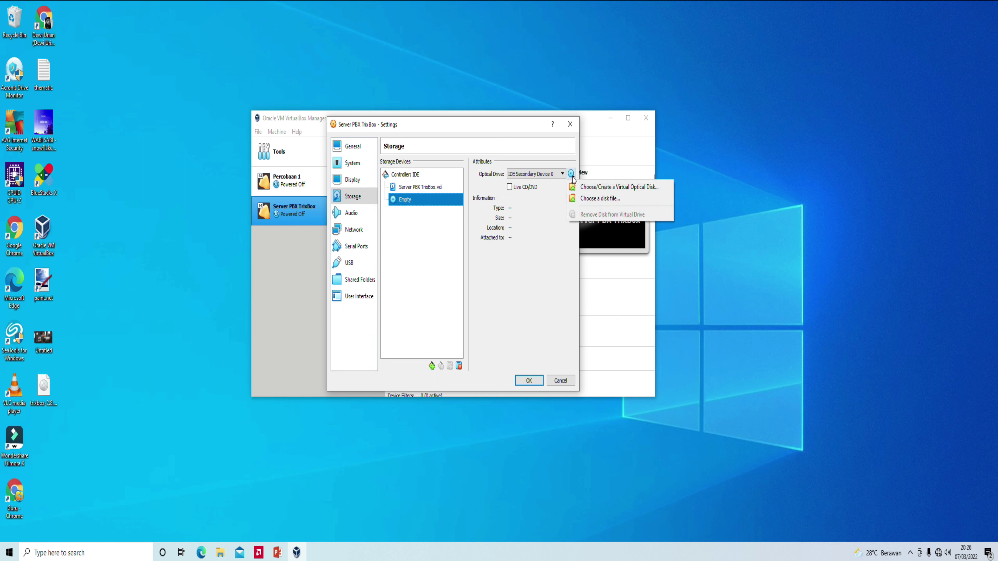
left_click(589, 188)
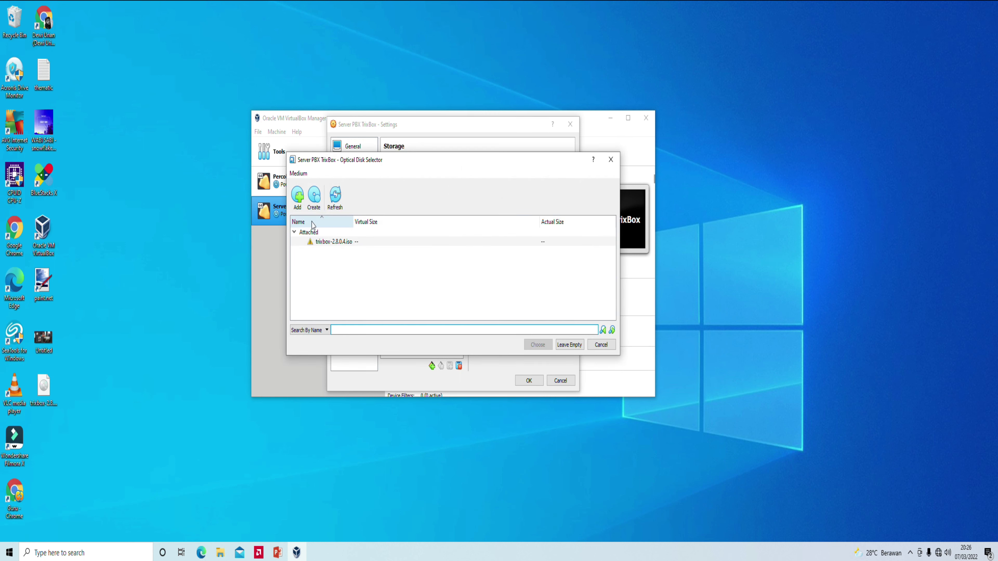
left_click(297, 195)
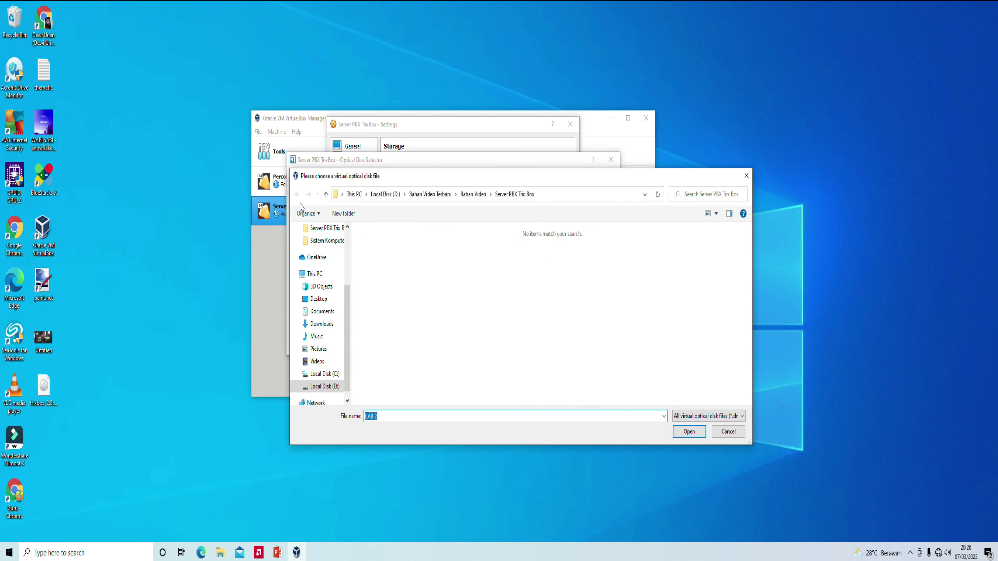
left_click(324, 302)
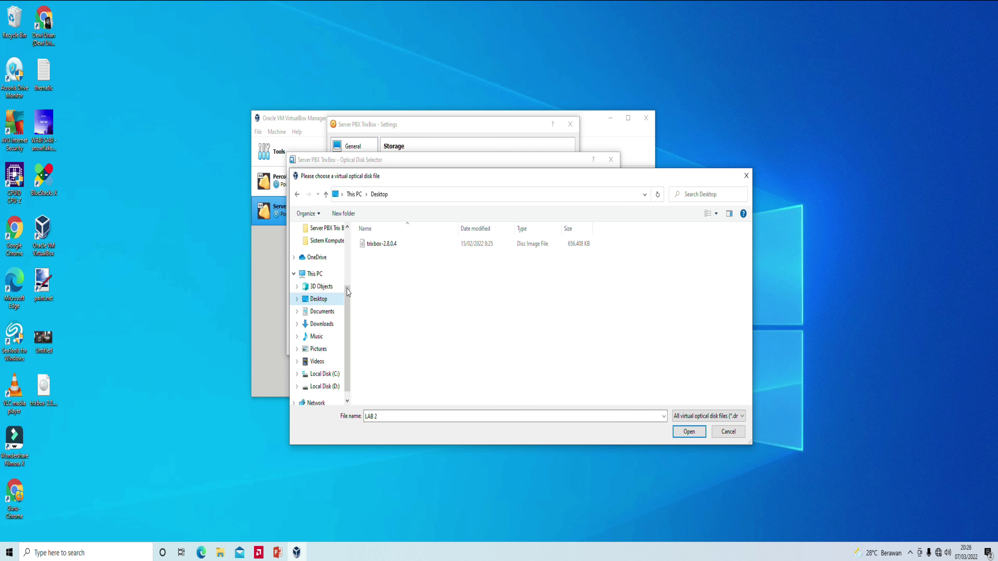
left_click(391, 244)
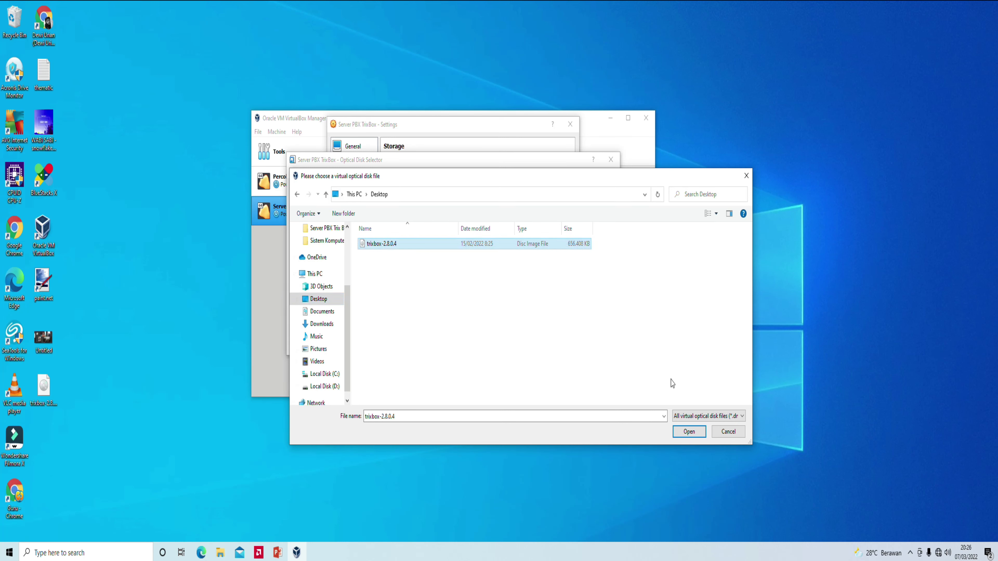
left_click(690, 432)
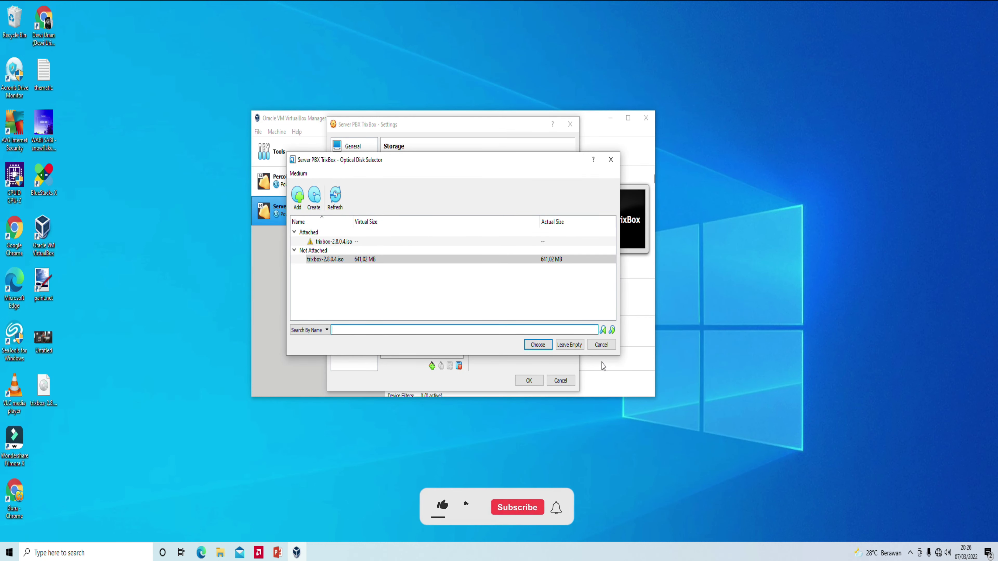
left_click(378, 261)
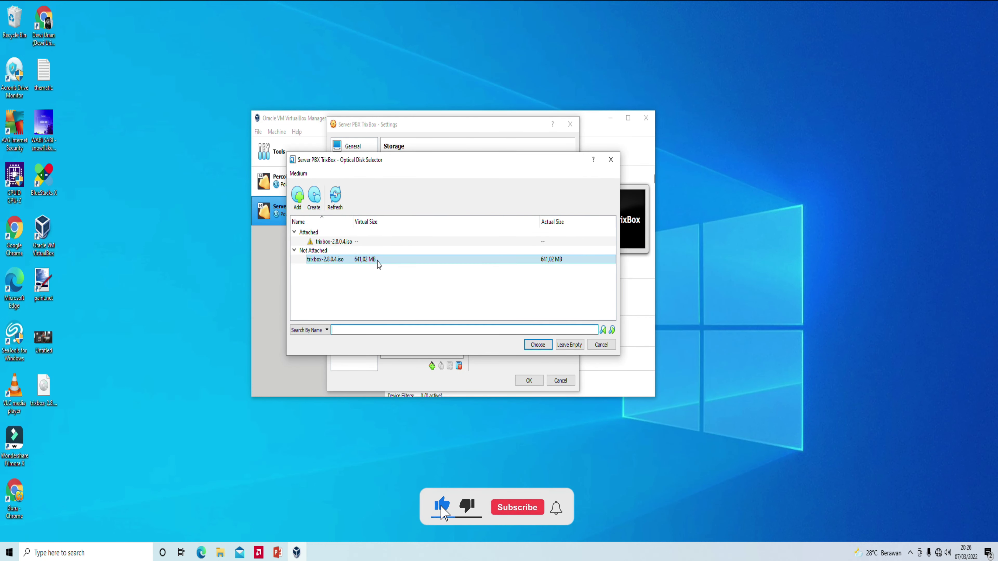
left_click(538, 345)
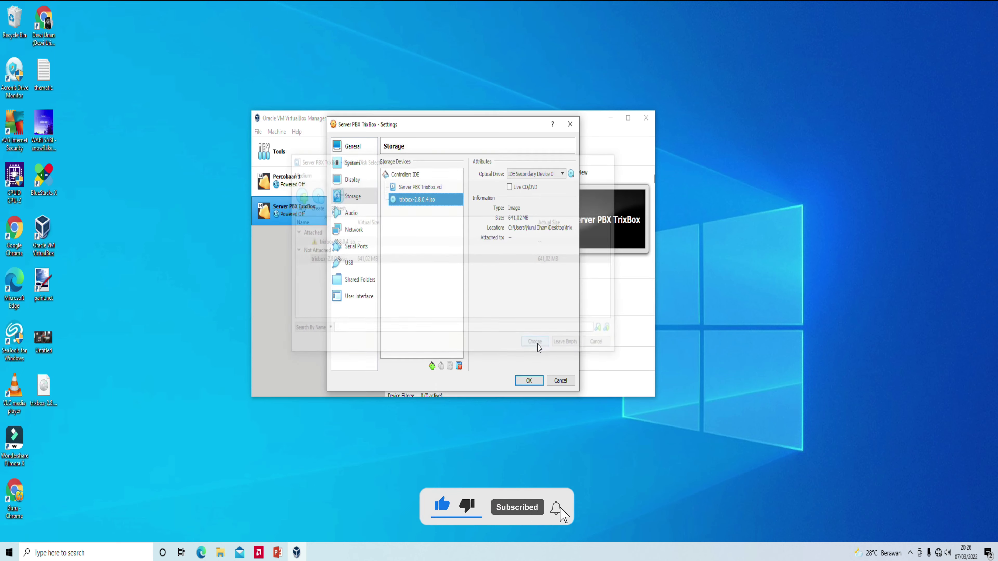
left_click(529, 381)
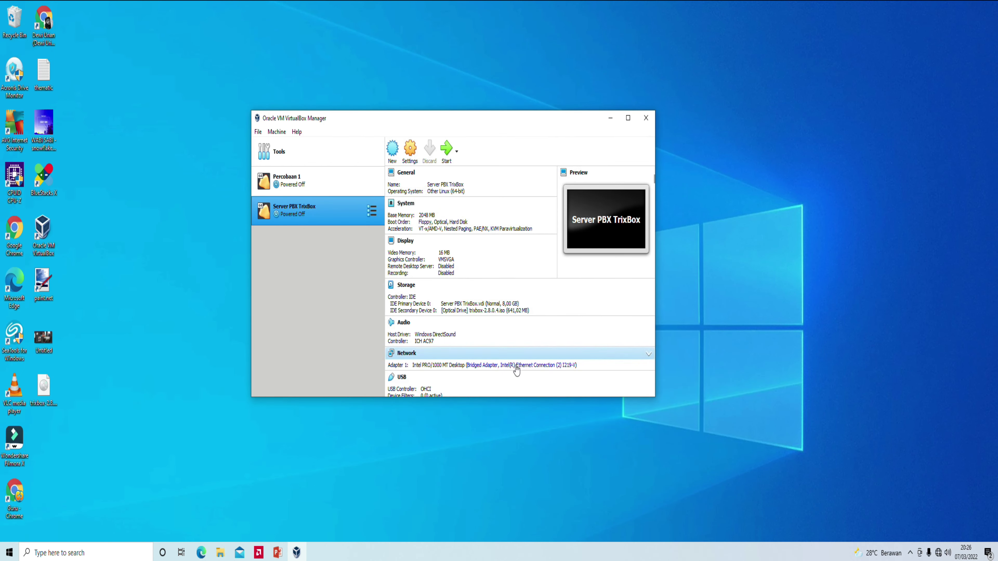
- Start the Server PBX TrixBox machine, begin the trixbox installation from the boot prompt and dismiss the keyboard capture notice
left_click(443, 157)
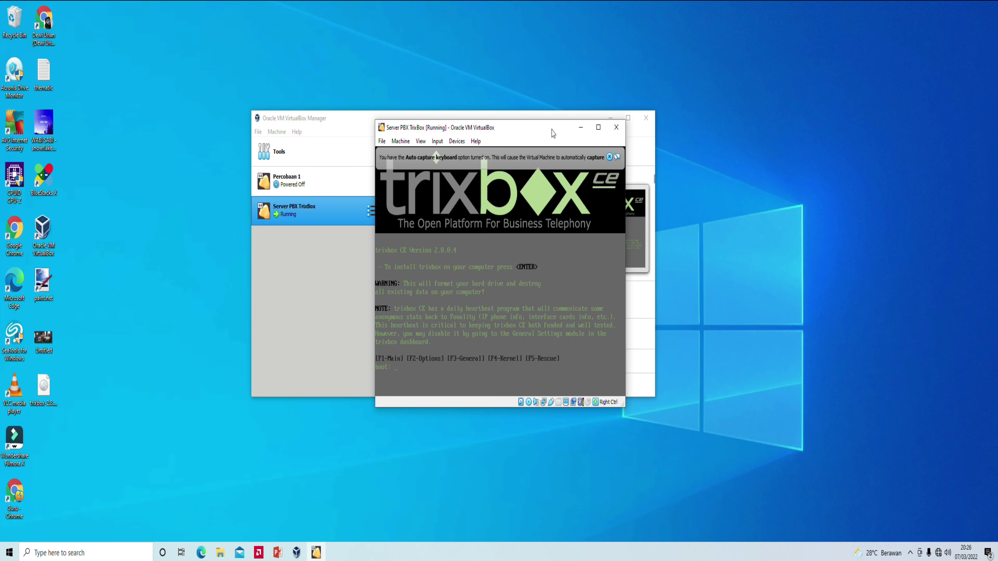
key("Return")
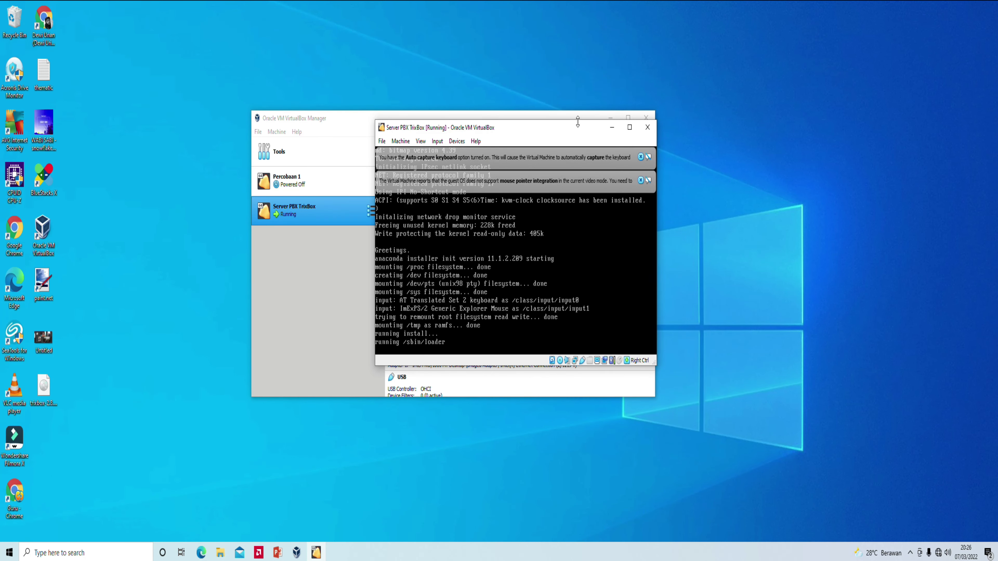
left_click(640, 157)
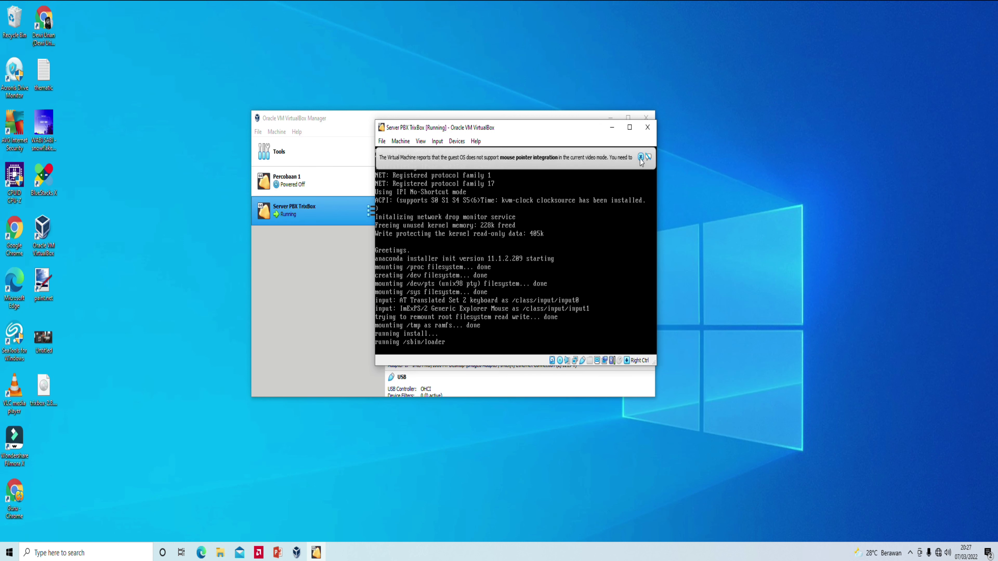
- Dismiss the mouse pointer integration notice and choose us as the keyboard type in the trixbox installer
left_click_drag(583, 136, 564, 143)
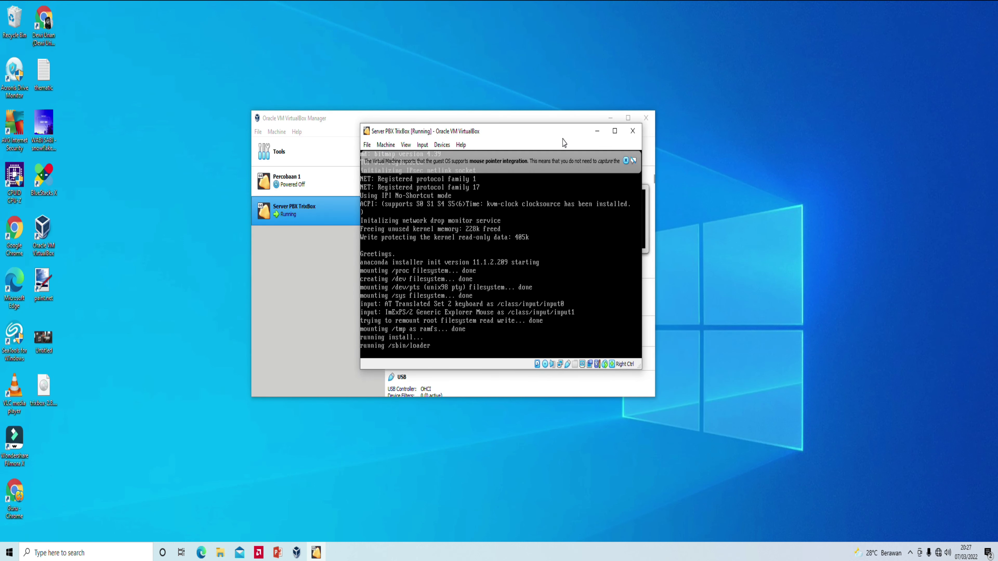
left_click(626, 161)
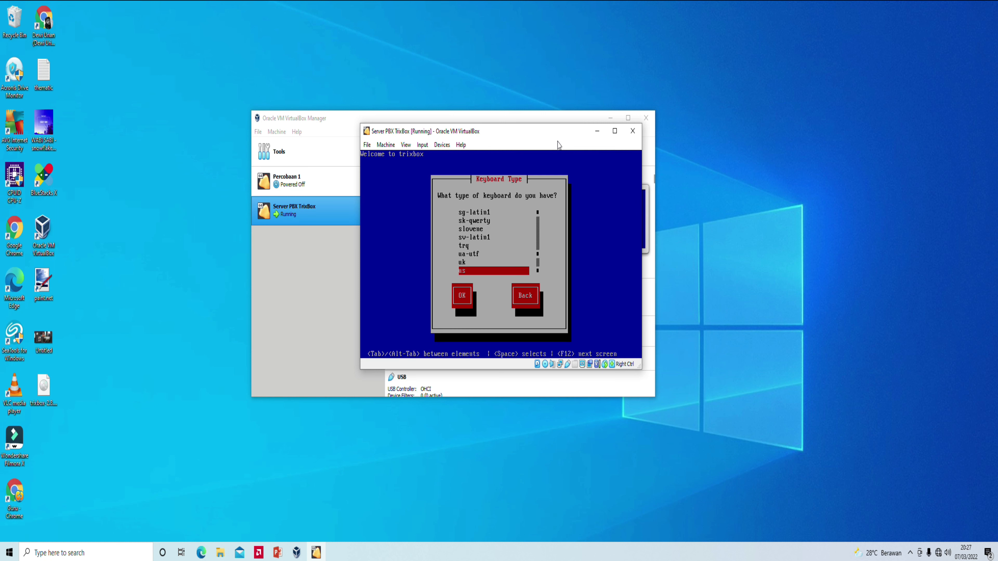
key("Up")
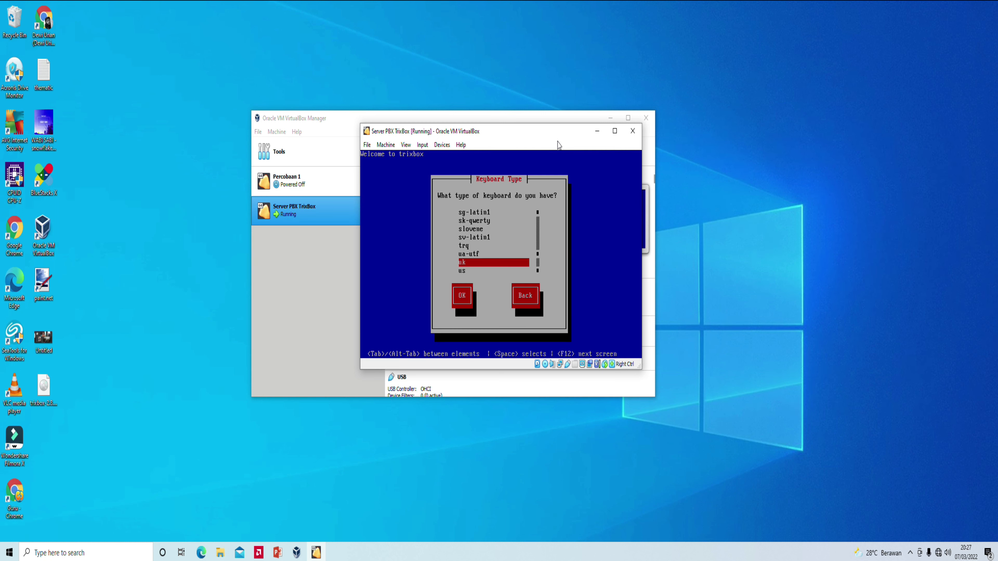
key("Down")
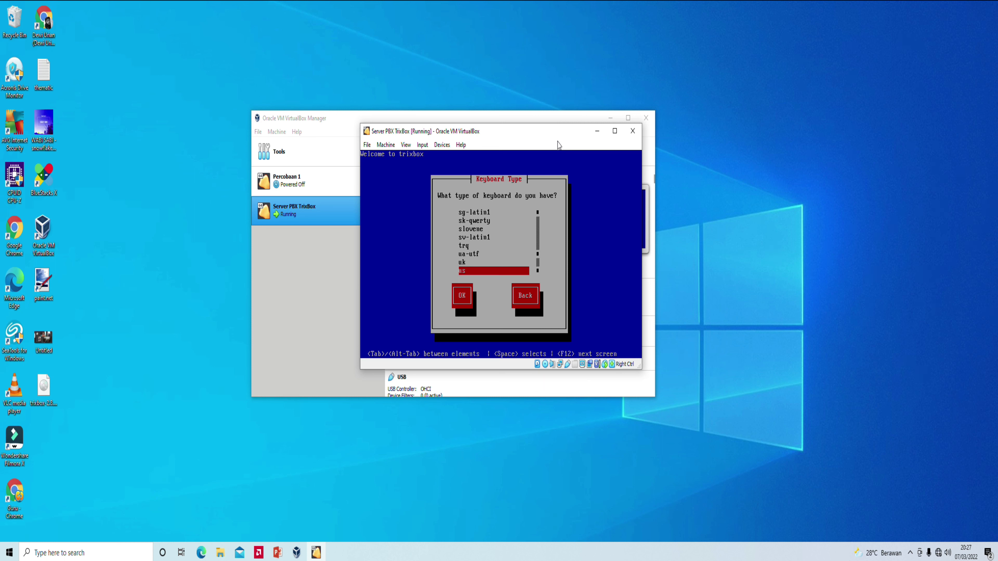
key("Tab")
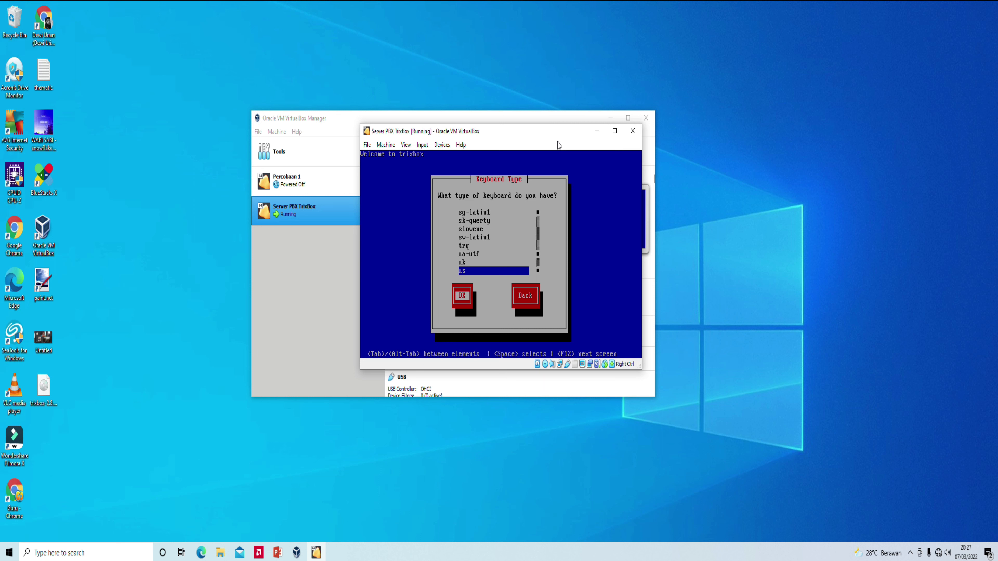
key("Return")
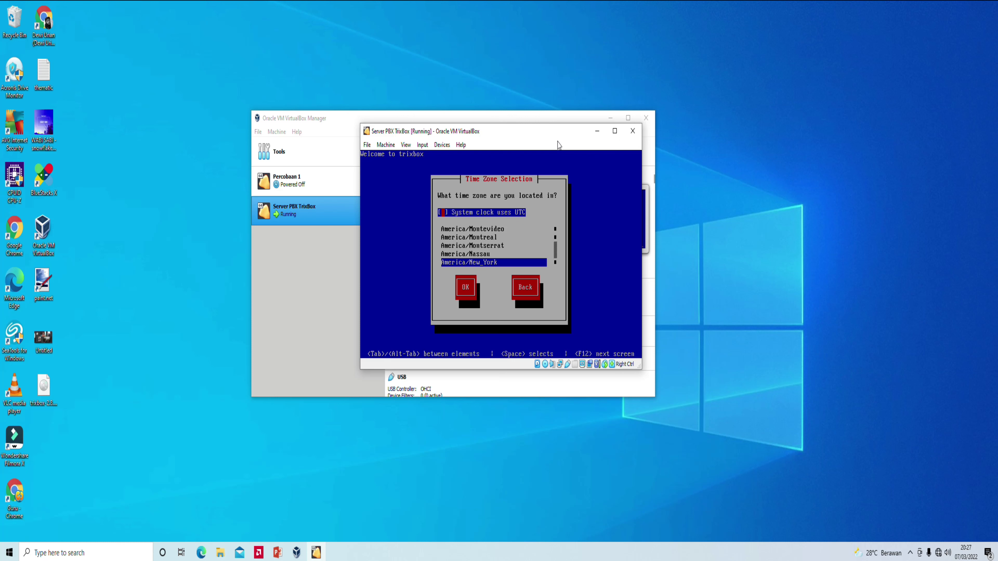
- Set the installer's time zone to Asia/Jakarta and continue to the next screen
key("Tab")
key("Down")
key("Down")
key("Down")
key("Down")
key("Down")
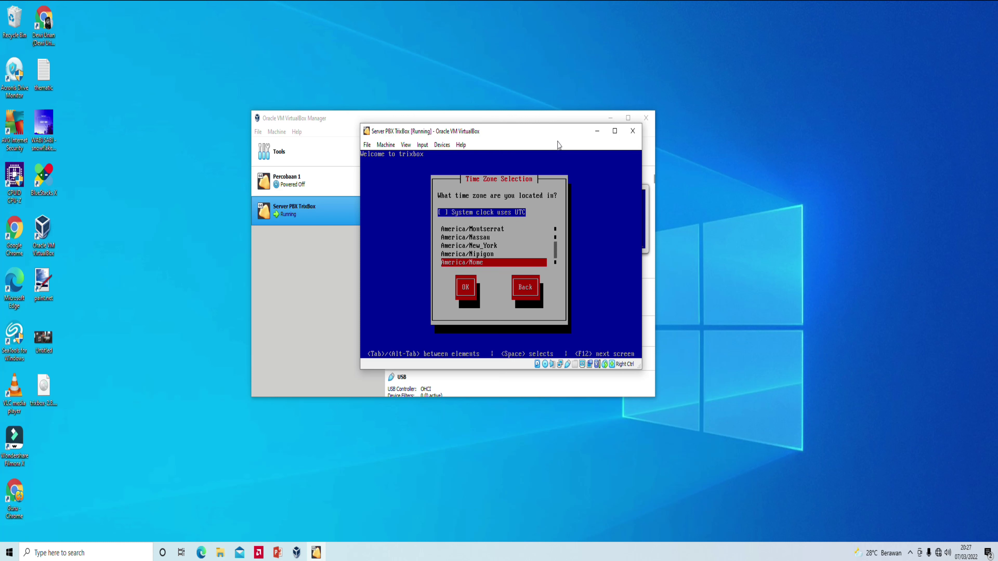
key("Down")
key("Down")
key("Down")
key("Down")
key("Down")
key("Down")
key("Down")
key("Down")
key("Down")
key("Down")
key("Down")
key("Down")
key("Down")
key("Down")
key("Down")
key("Down")
key("Down")
key("Down")
key("Down")
key("Down")
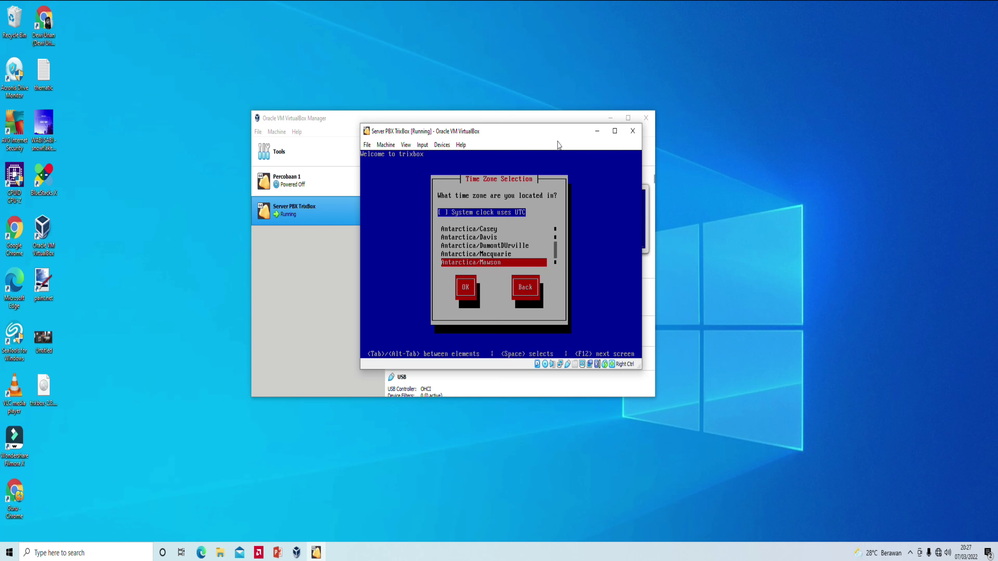
key("Down")
key("Down")
key("Down")
key("Down")
key("Down")
key("Down")
key("Down")
key("Down")
key("Down")
key("Down")
key("Down")
key("Down")
key("Down")
key("Down")
key("Down")
key("Down")
key("Down")
key("Down")
key("Down")
key("Down")
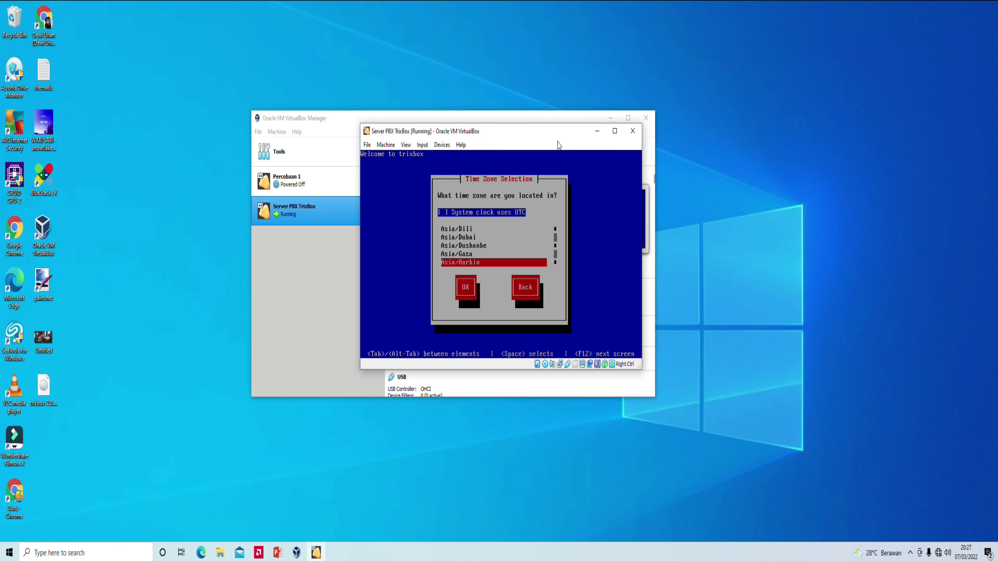
key("Up")
key("Up")
key("Up")
key("Up")
key("Up")
key("Up")
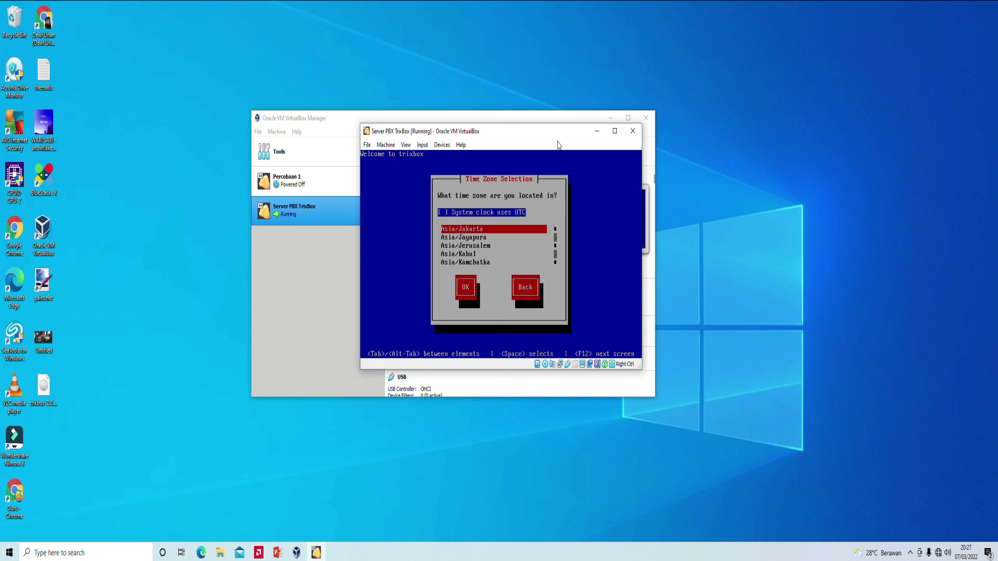
key("Tab")
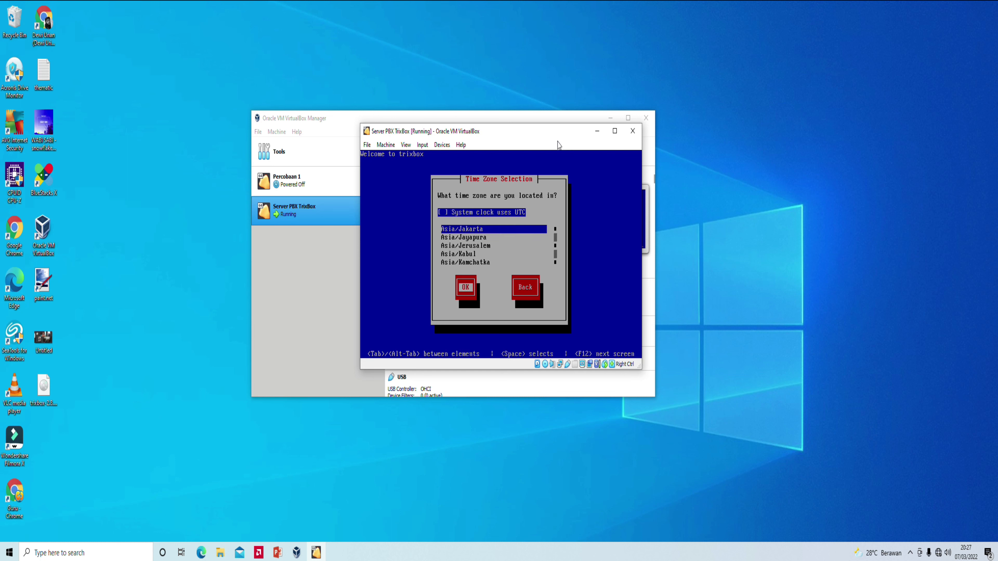
key("Return")
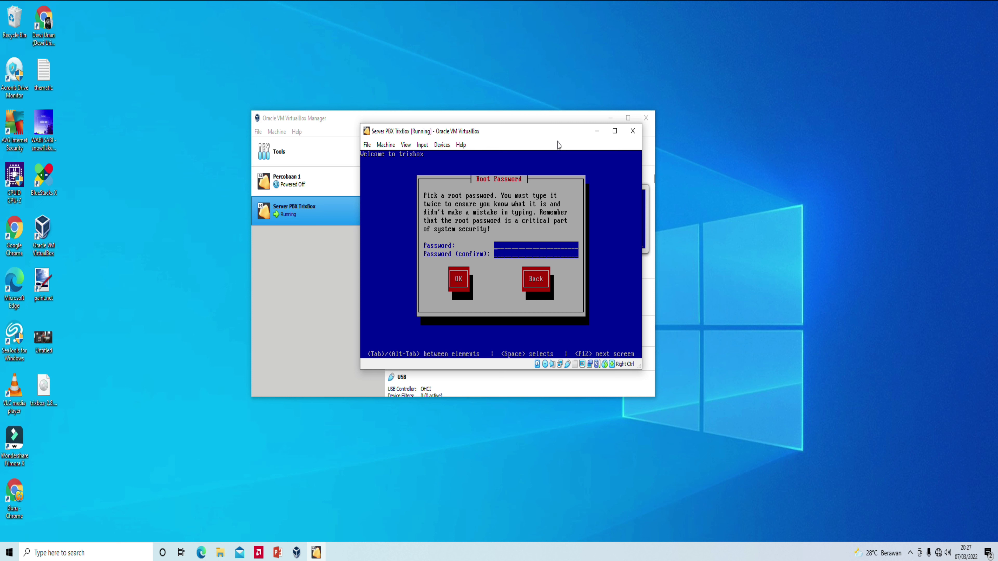
- Enter and confirm the root password, then continue the trixbox installation
type("*********")
key("Tab")
key("Return")
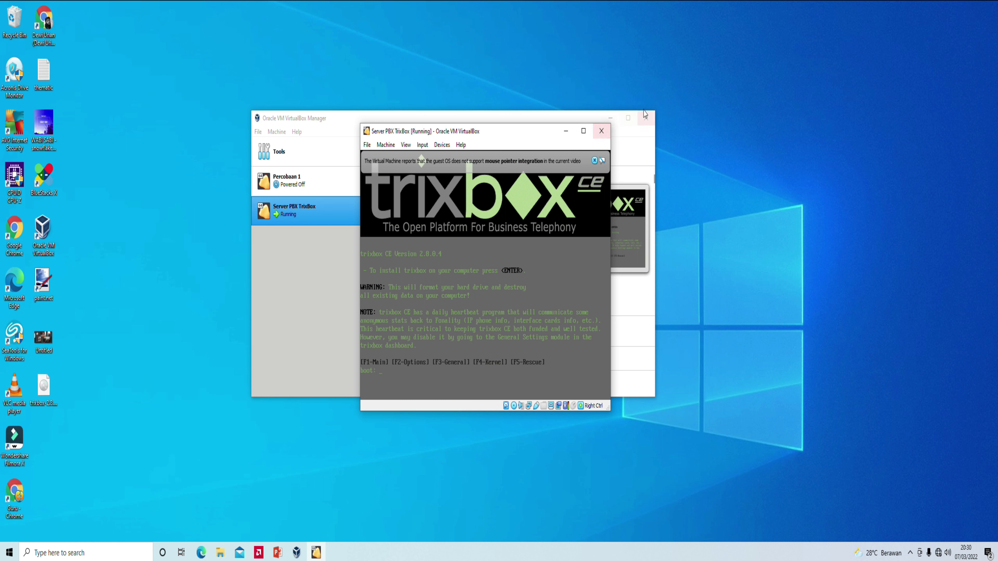
- Close the Server PBX TrixBox machine at the installer boot screen by powering it off
left_click(602, 132)
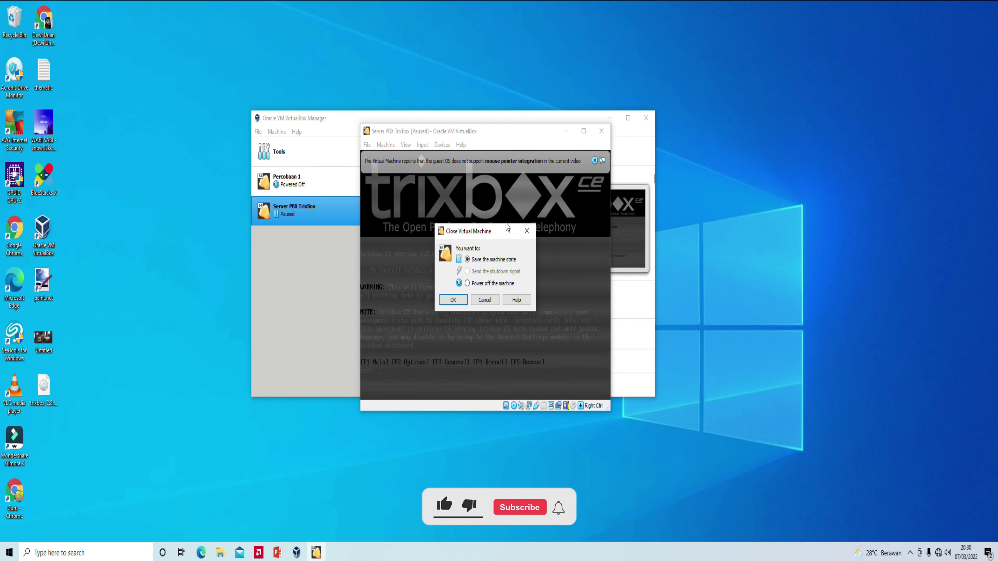
left_click(493, 283)
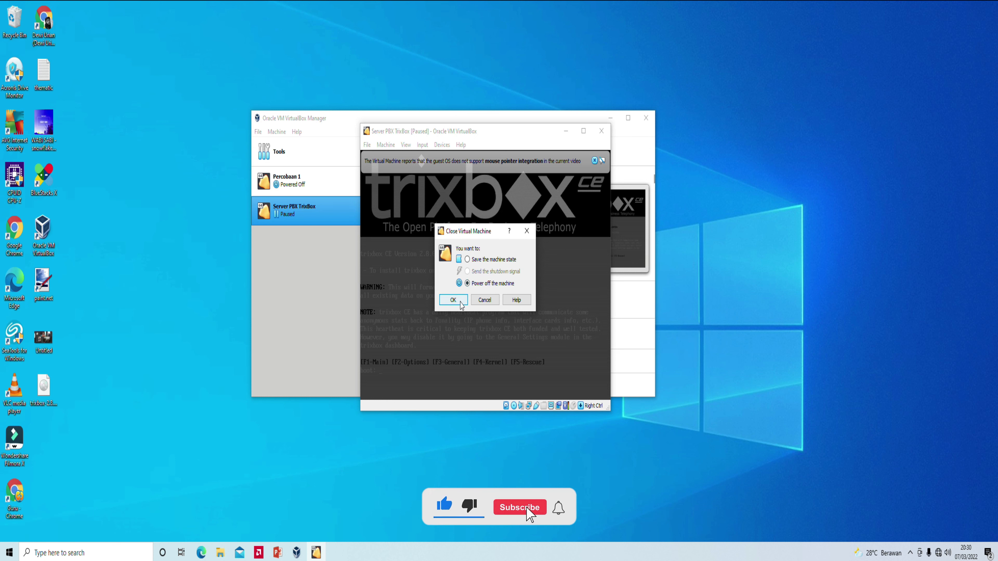
left_click(460, 300)
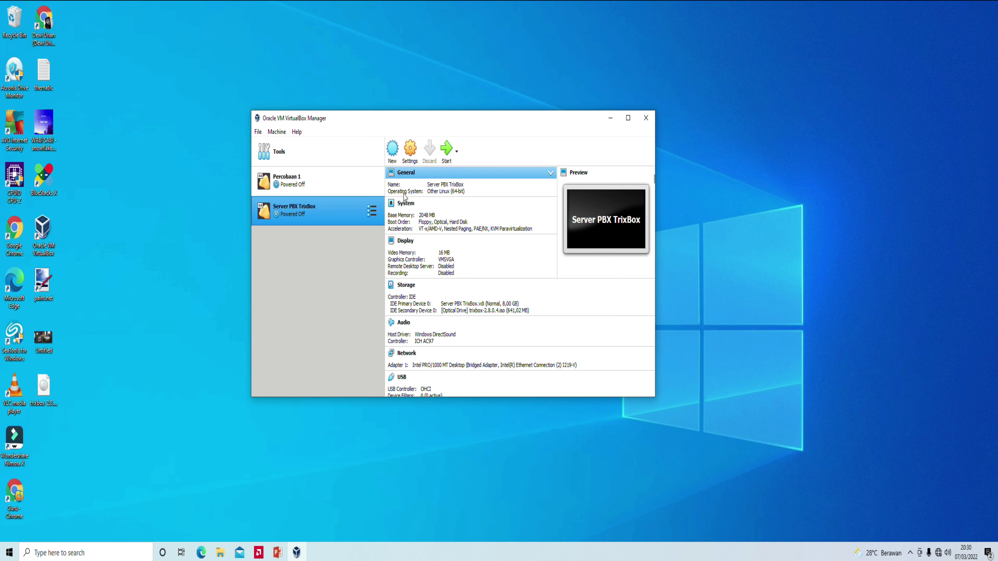
- Disable Floppy and Optical in the Server PBX TrixBox boot order, leaving only Hard Disk enabled, and save the settings
left_click(410, 153)
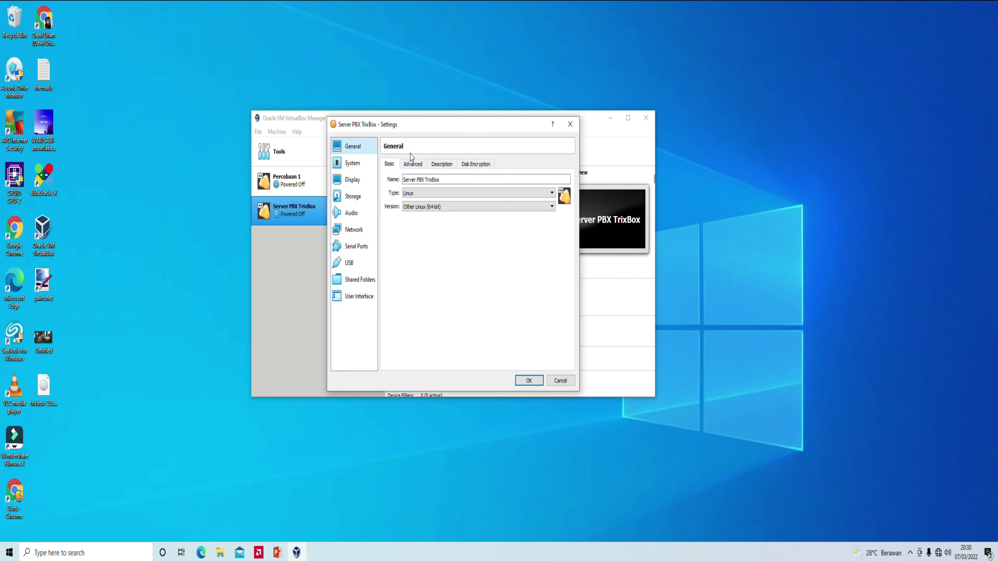
left_click(352, 163)
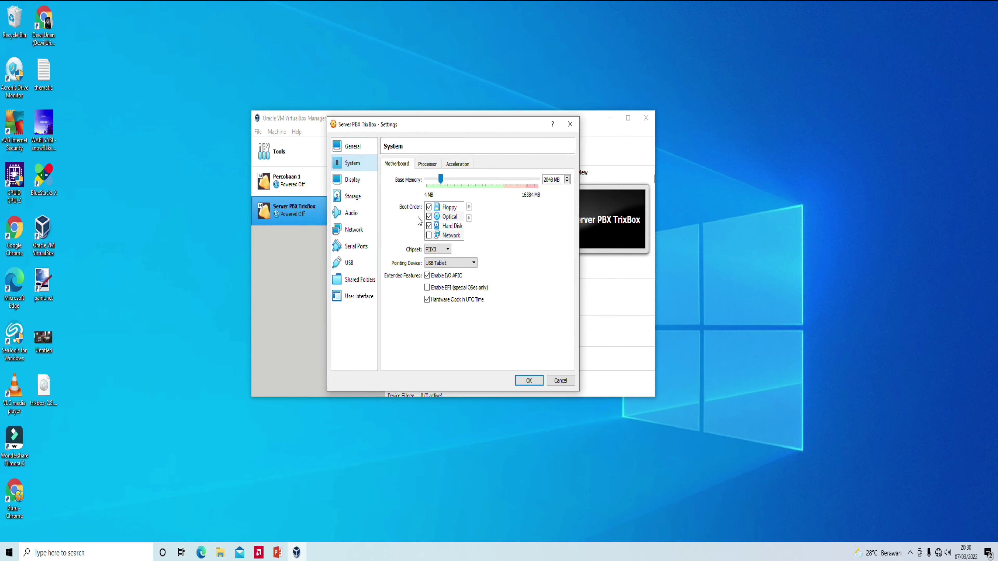
left_click(429, 207)
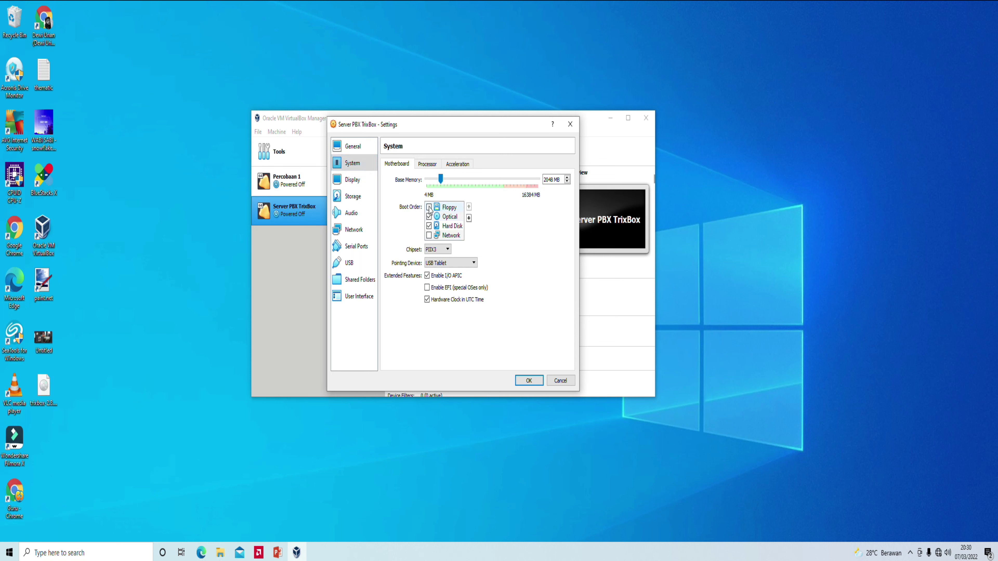
left_click(431, 218)
left_click(540, 380)
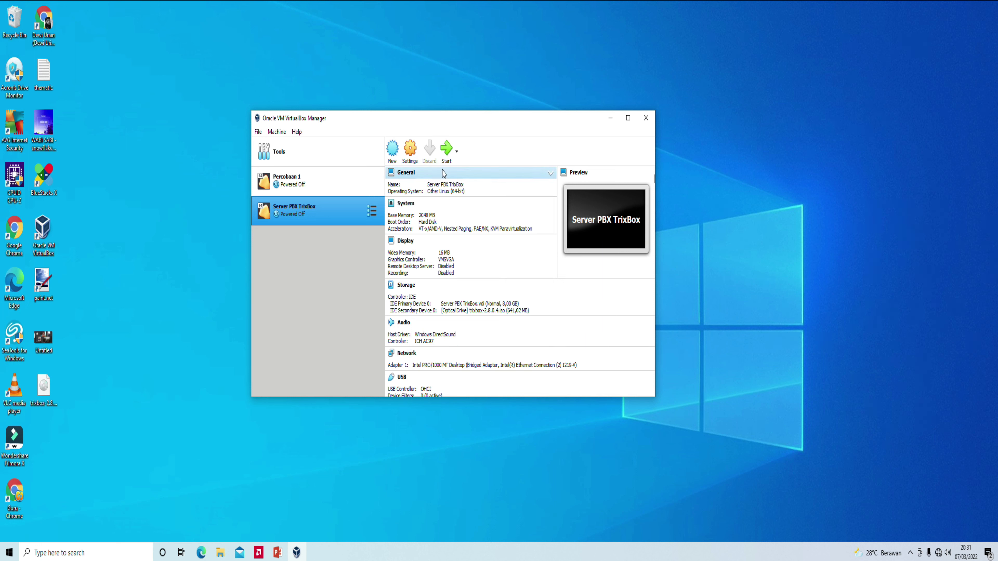
- Start the Server PBX TrixBox machine from its hard disk and dismiss the keyboard capture notice
left_click(445, 161)
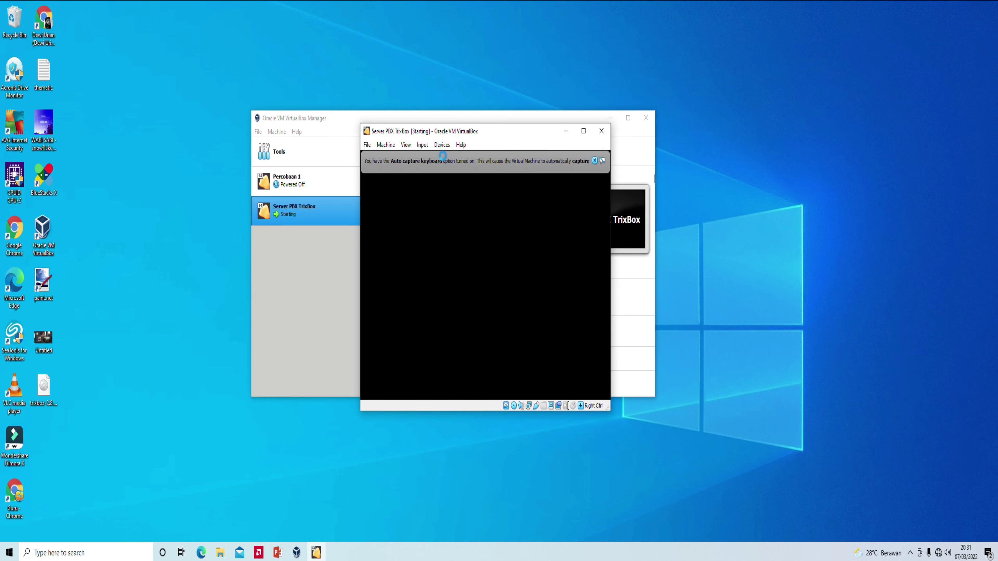
left_click(594, 160)
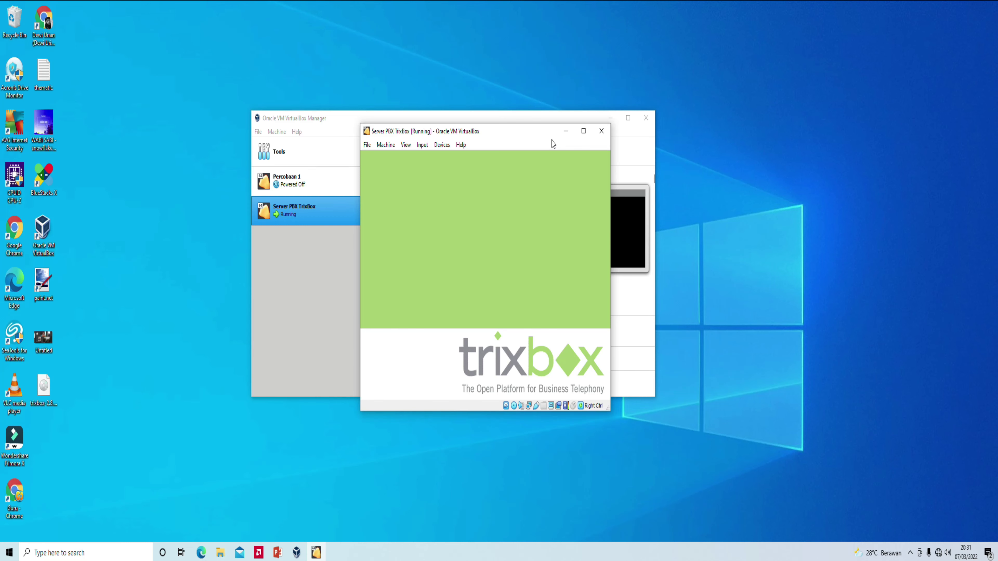
key("Down")
left_click_drag(525, 133, 507, 131)
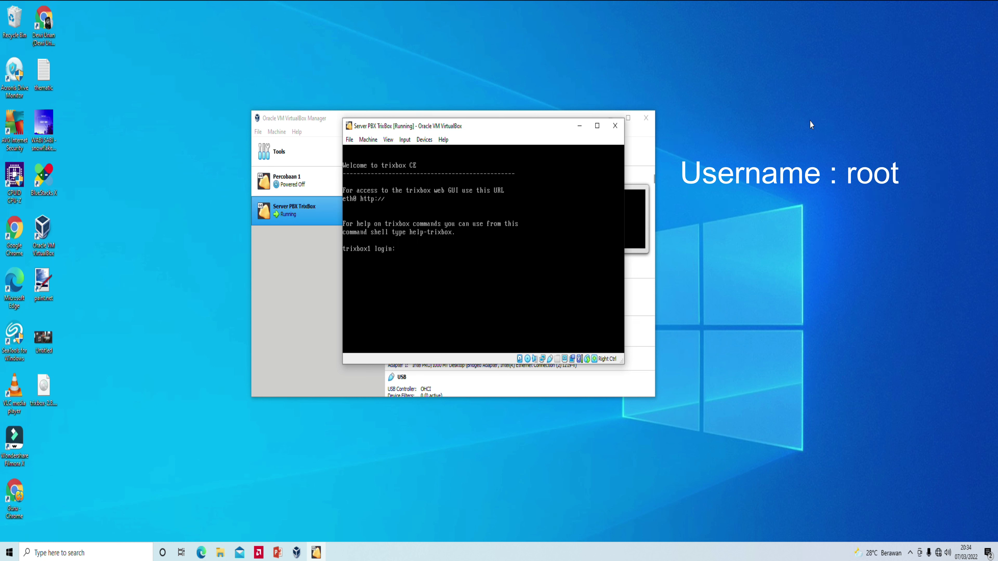
- Log in to the trixbox console as root with the account password
type("oot")
key("Return")
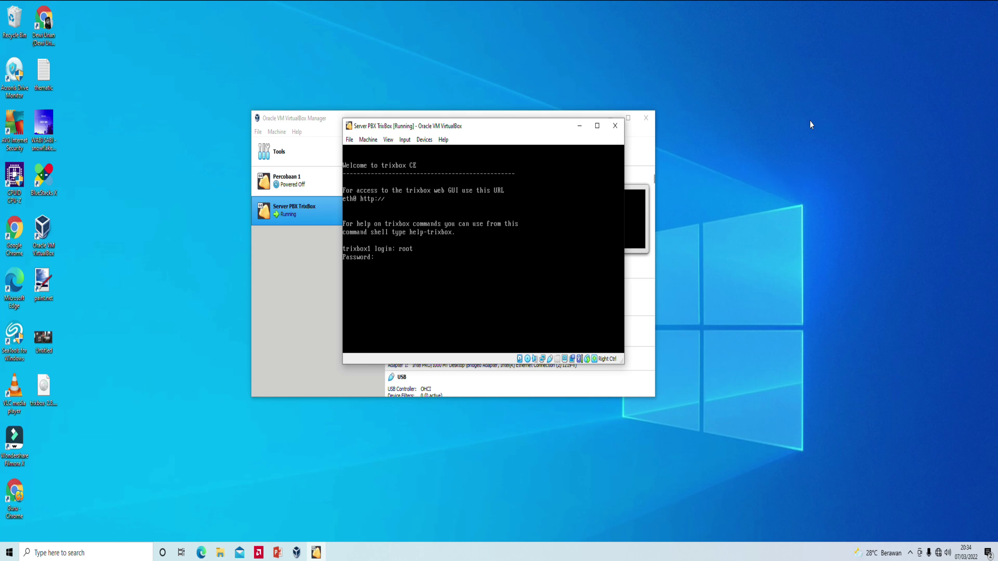
key("Return")
- Run system-config-network and open the eth0 device for editing
type("system-")
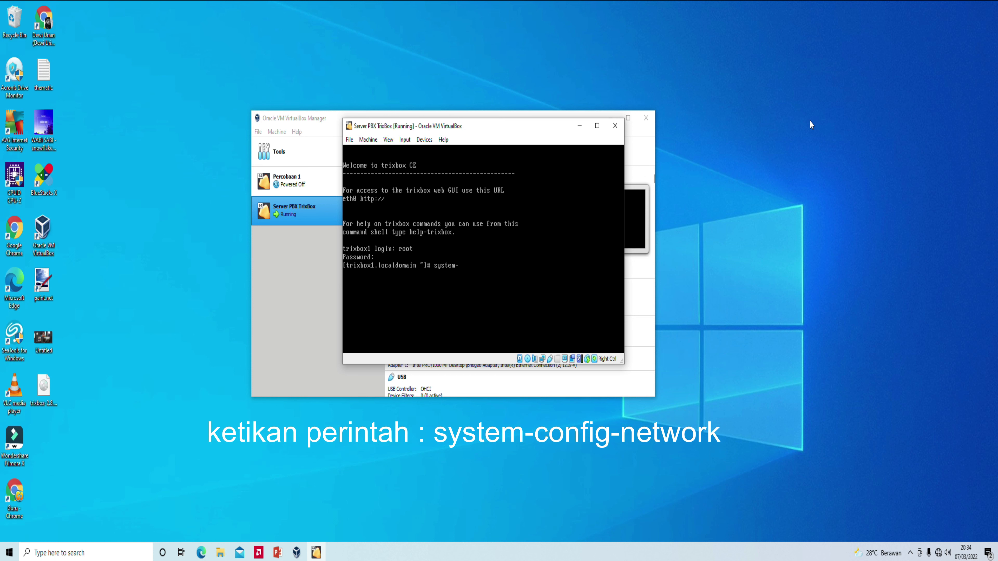
type("config-network")
key("Return")
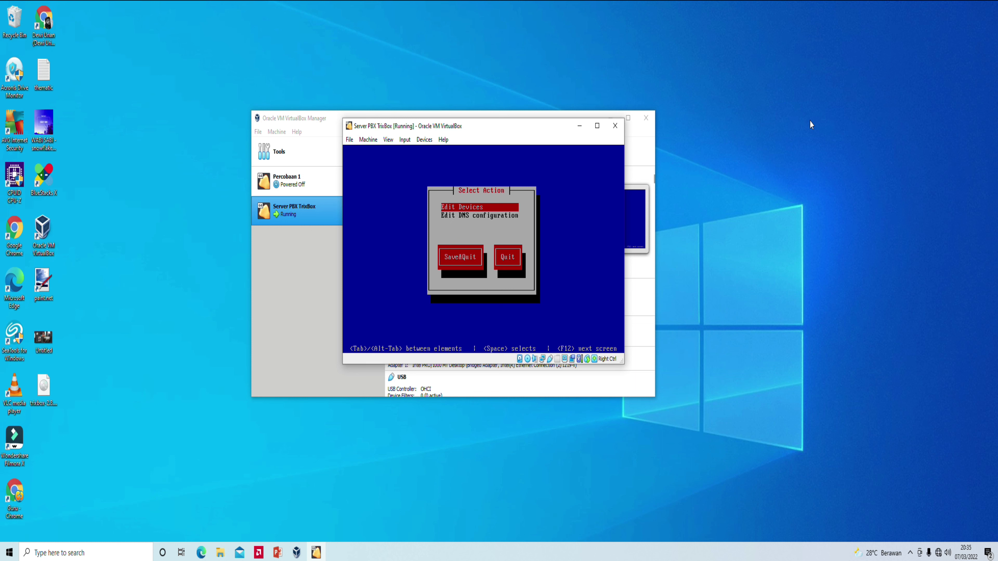
key("Return")
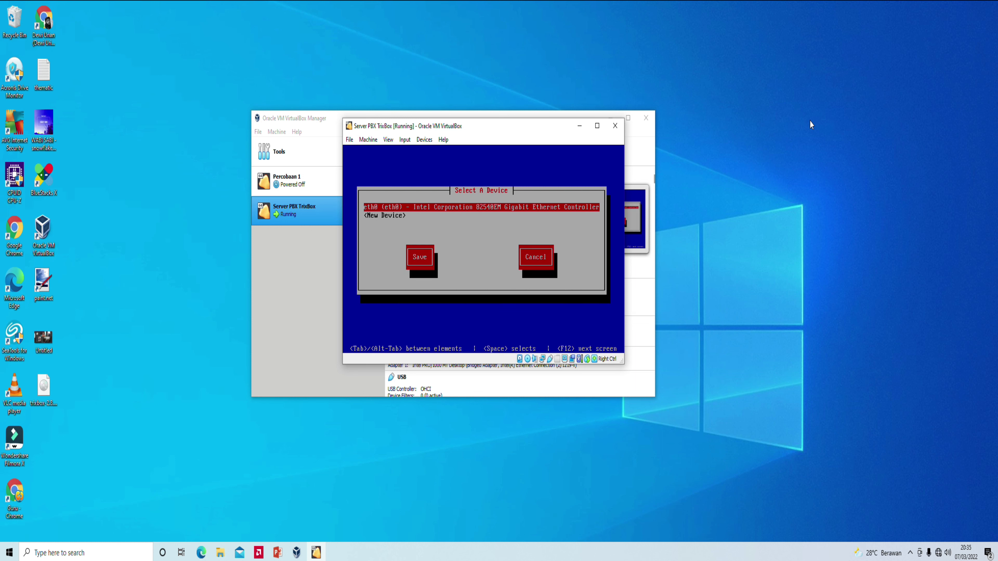
key("Return")
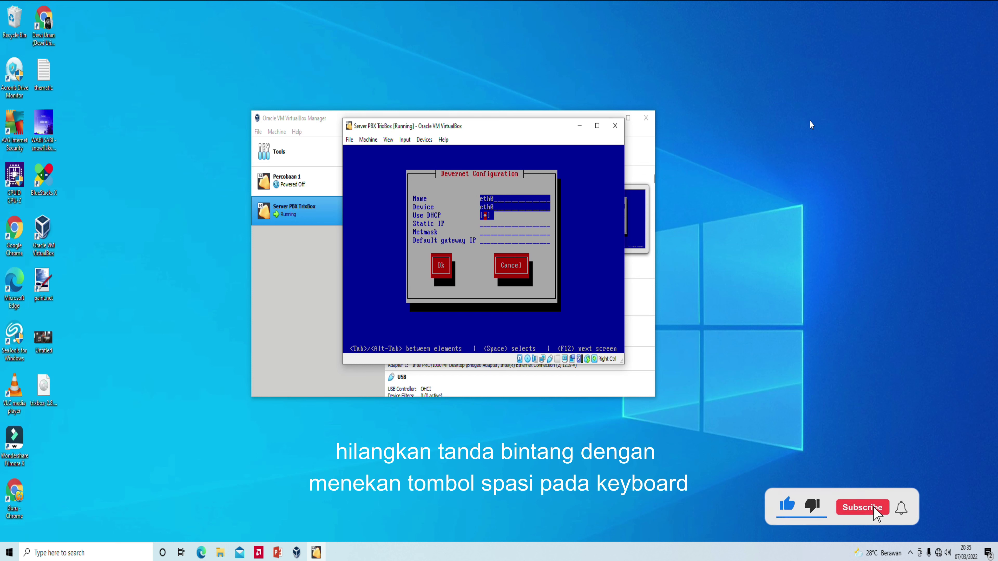
- Turn off DHCP for eth0 and set its static IP to 192.168.1.28, checking the server's address in the PowerPoint network diagram
key("space")
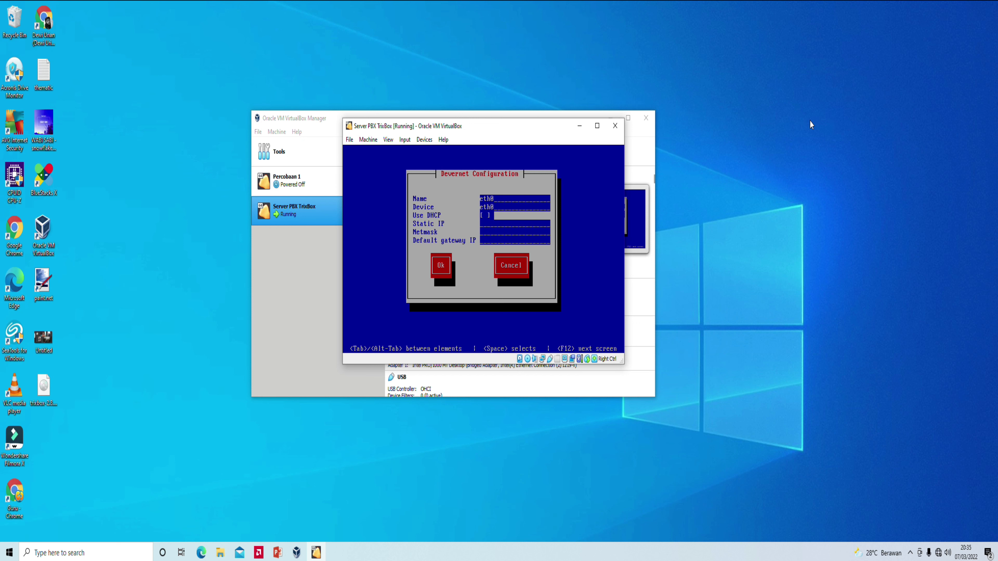
type("192.168.")
left_click(278, 552)
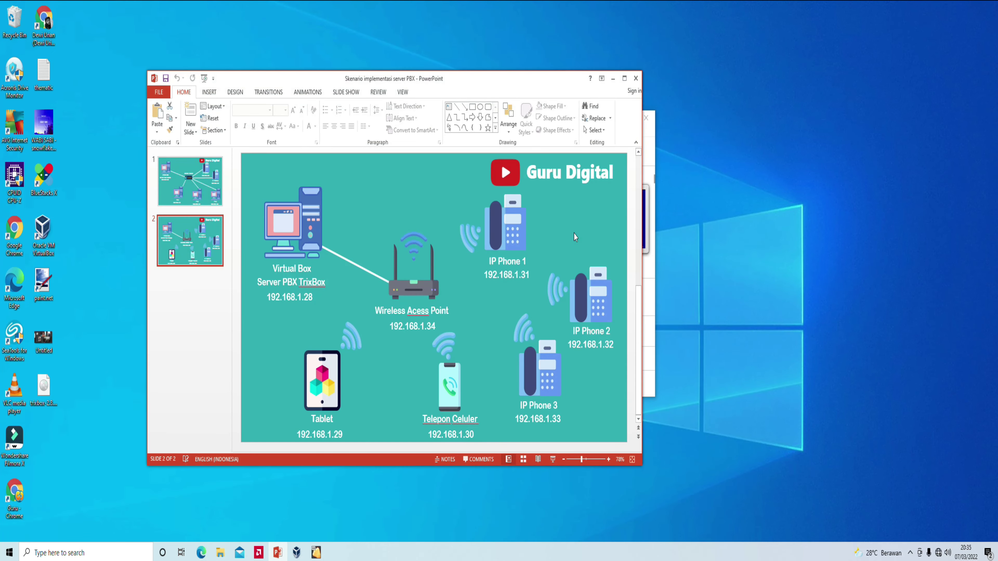
left_click(199, 189)
left_click(612, 79)
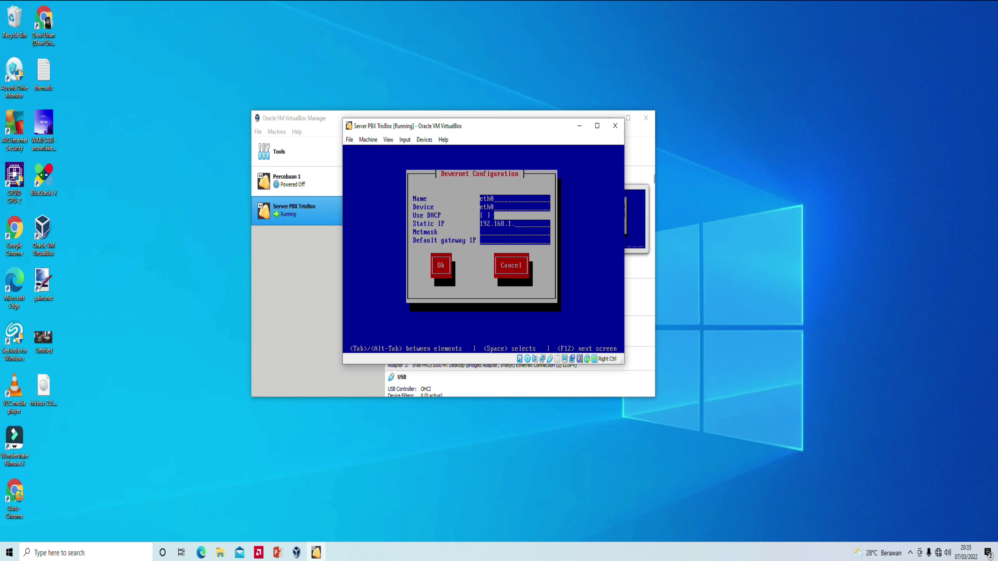
type("28")
- Set eth0's netmask to 255.255.255.0 and default gateway to 192.168.1.1, then save the device configuration
type("0")
type("192.168.1.1")
key("Tab")
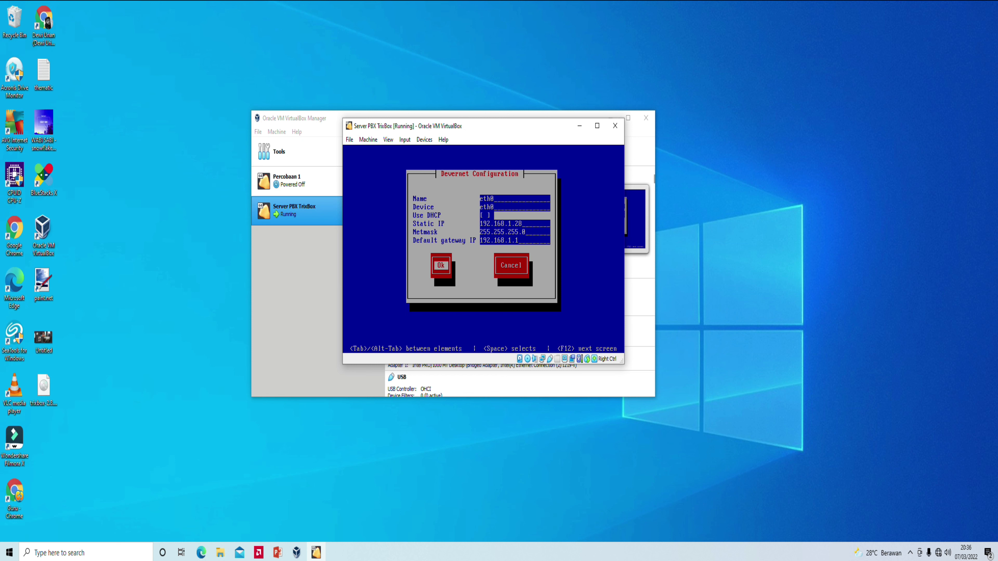
key("Return")
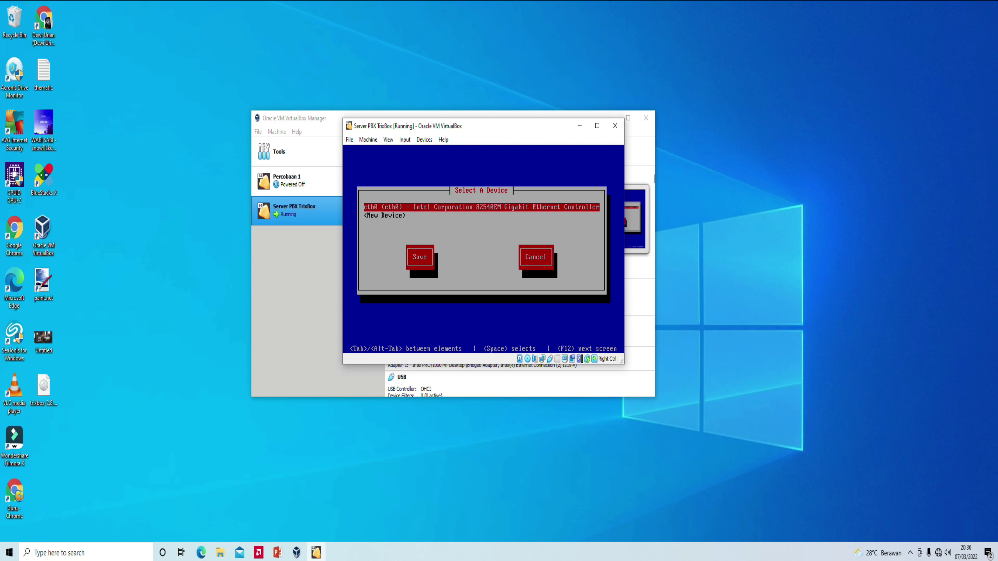
key("Tab")
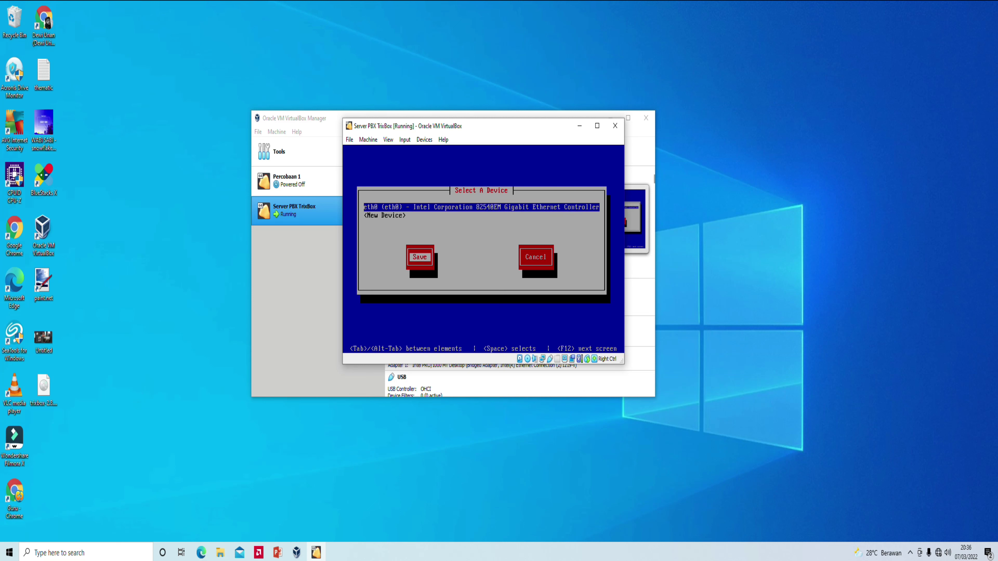
key("Return")
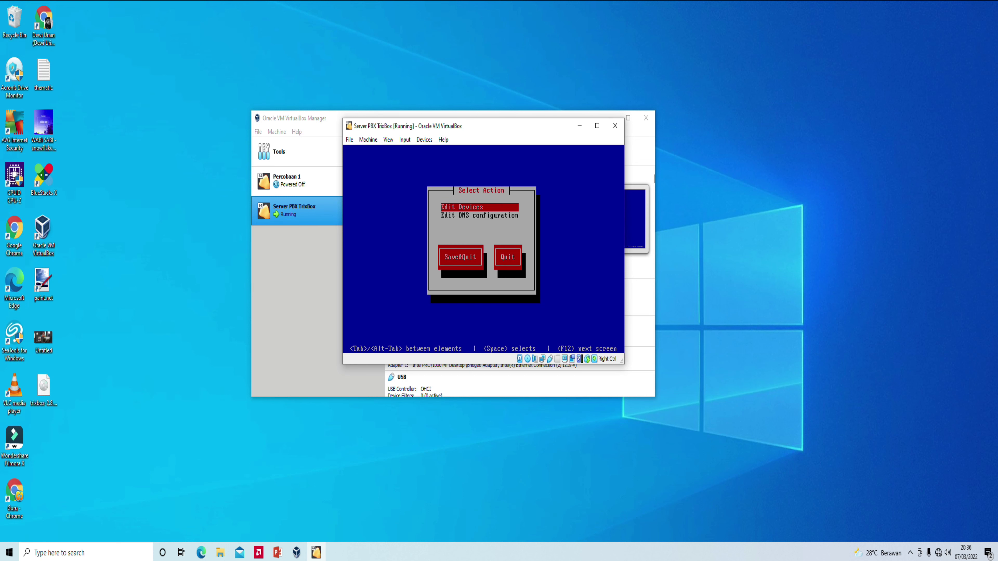
- Save and quit the network configuration utility, then run service network restart on the trixbox console
key("Tab")
key("Return")
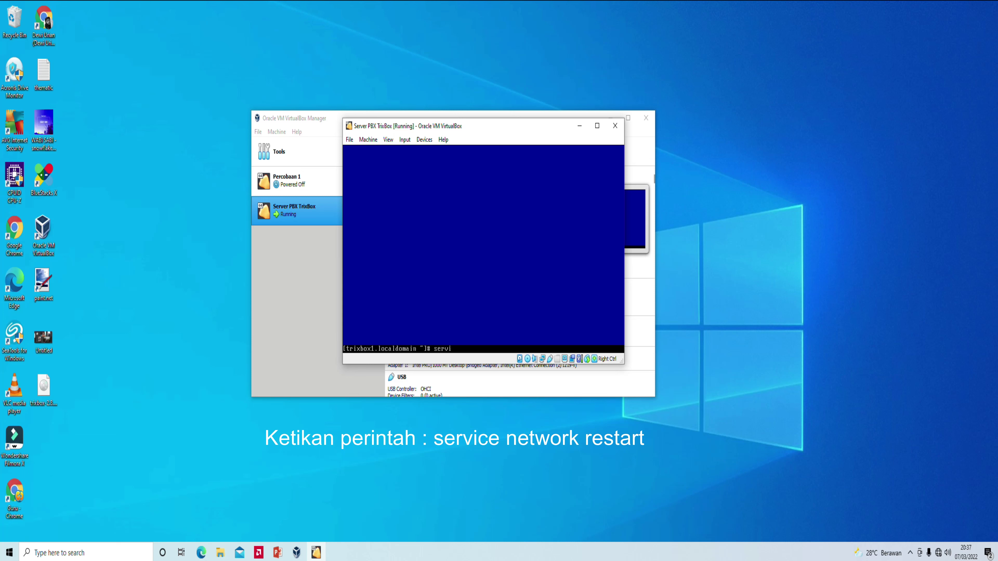
type("ce network restart")
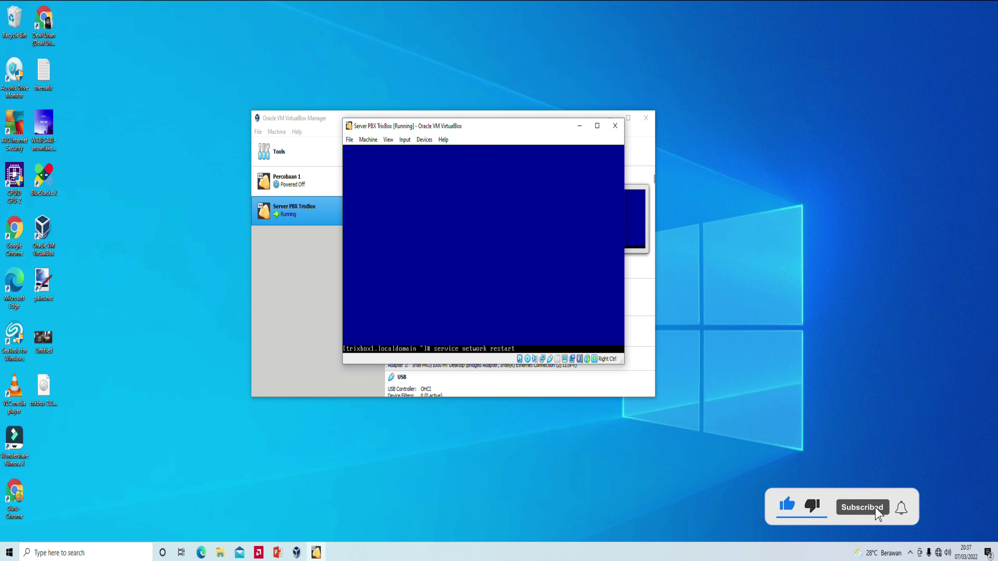
key("Return")
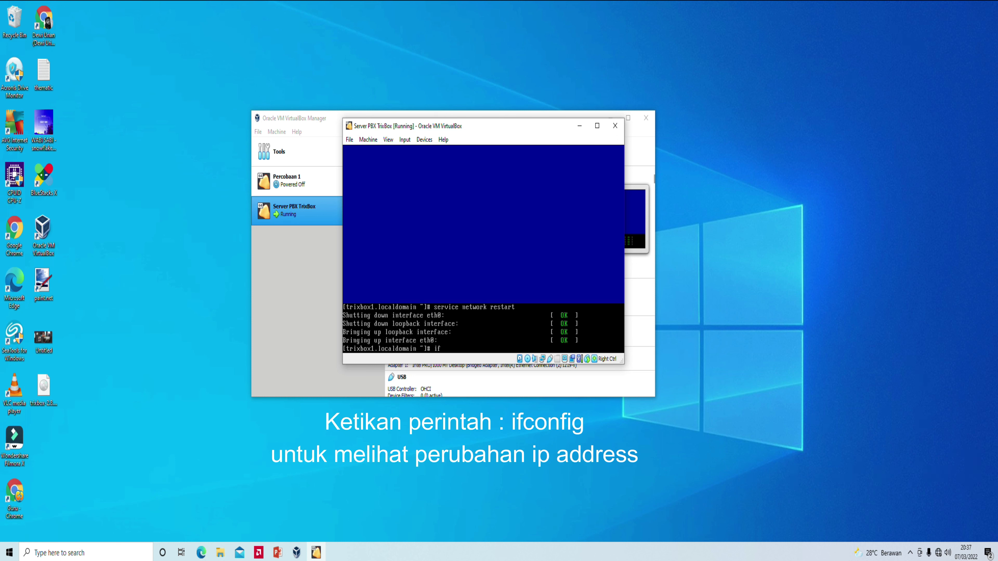
- Run ifconfig to check the IP address assigned to eth0
type("config")
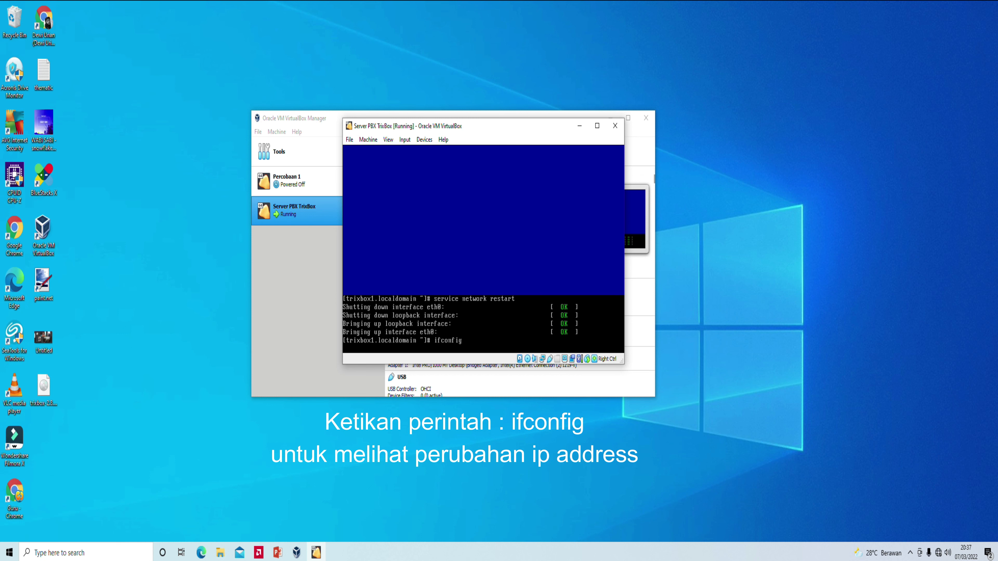
key("Return")
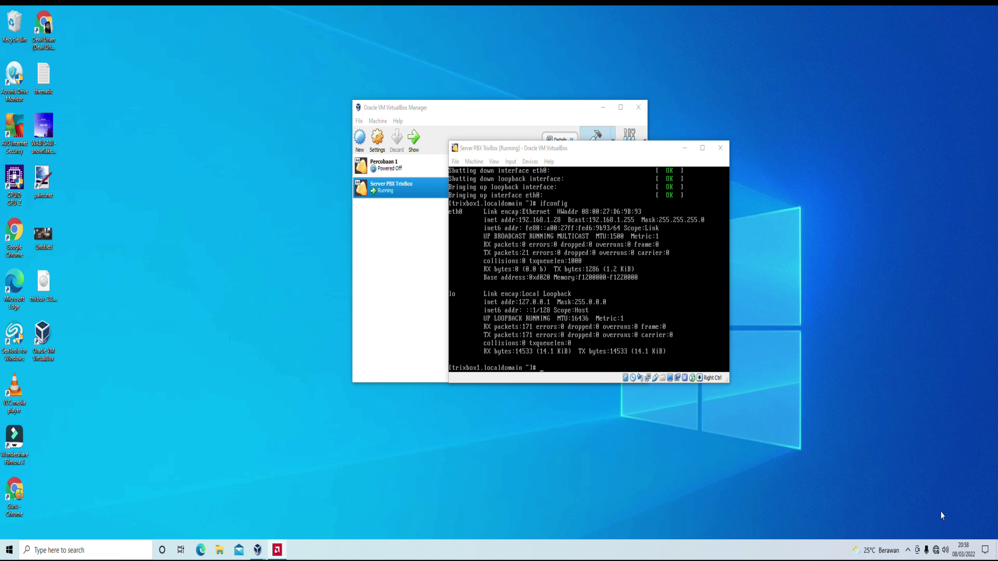
- Open the Windows Network Connections window through the adapter options of the host's Ethernet settings
right_click(936, 550)
left_click(936, 536)
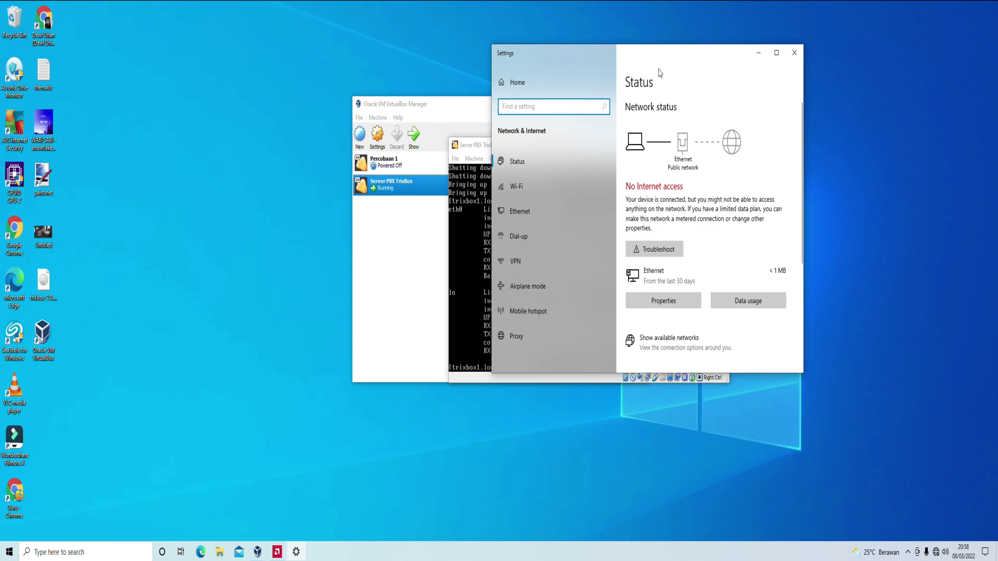
left_click(539, 216)
left_click(654, 185)
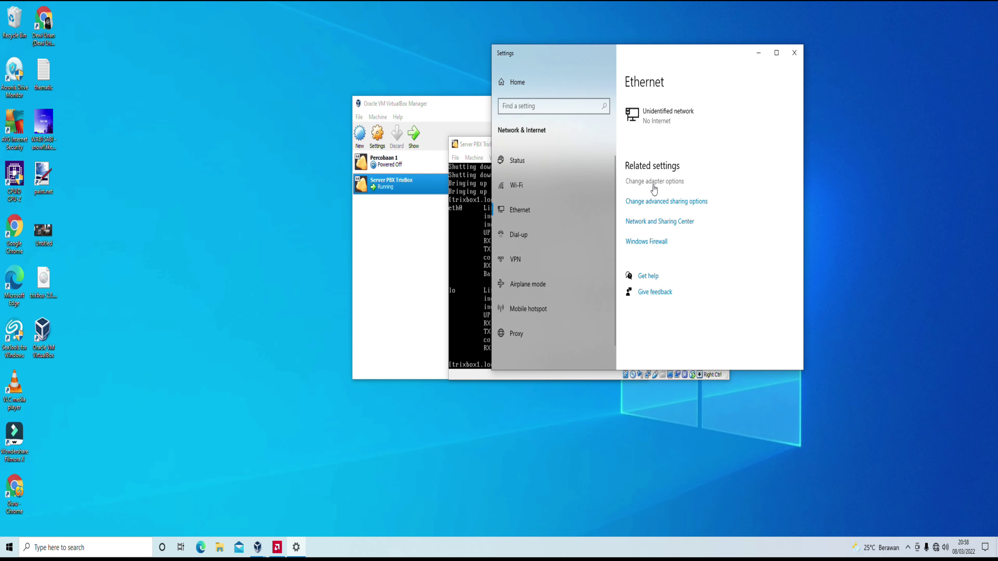
left_click_drag(585, 88, 676, 126)
left_click(507, 188)
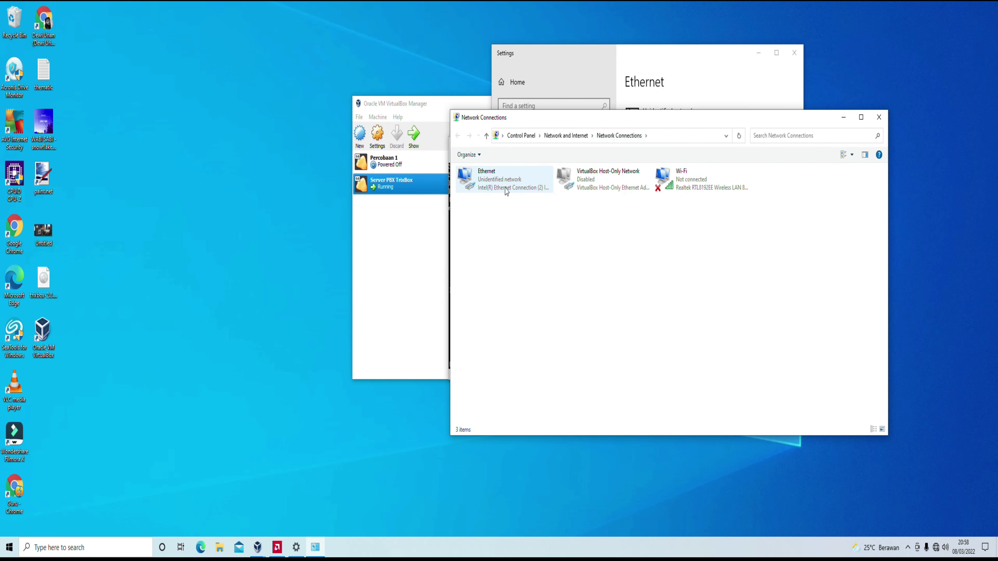
- Enable the VirtualBox Host-Only Network adapter and disable it again
left_click(583, 186)
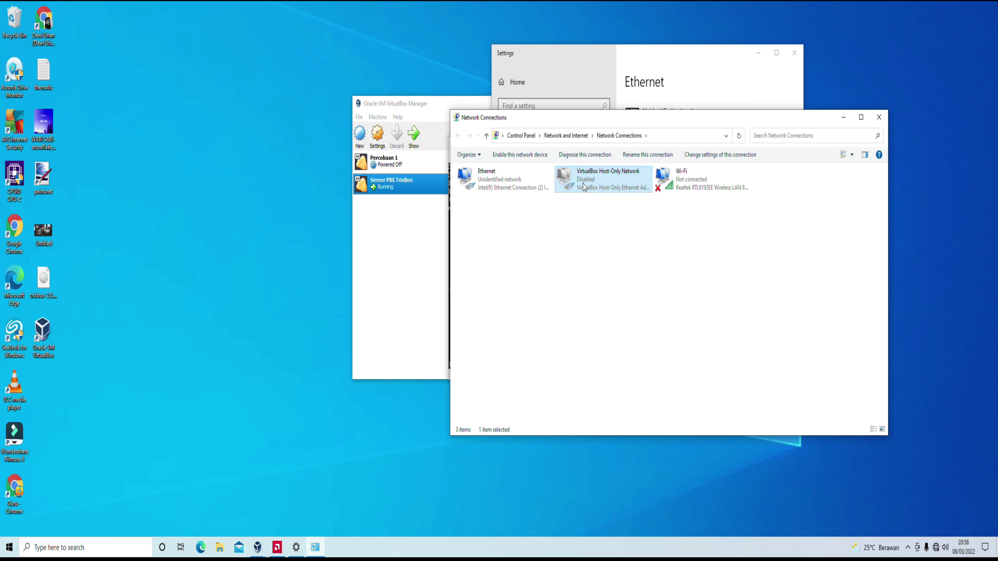
right_click(584, 185)
left_click(596, 192)
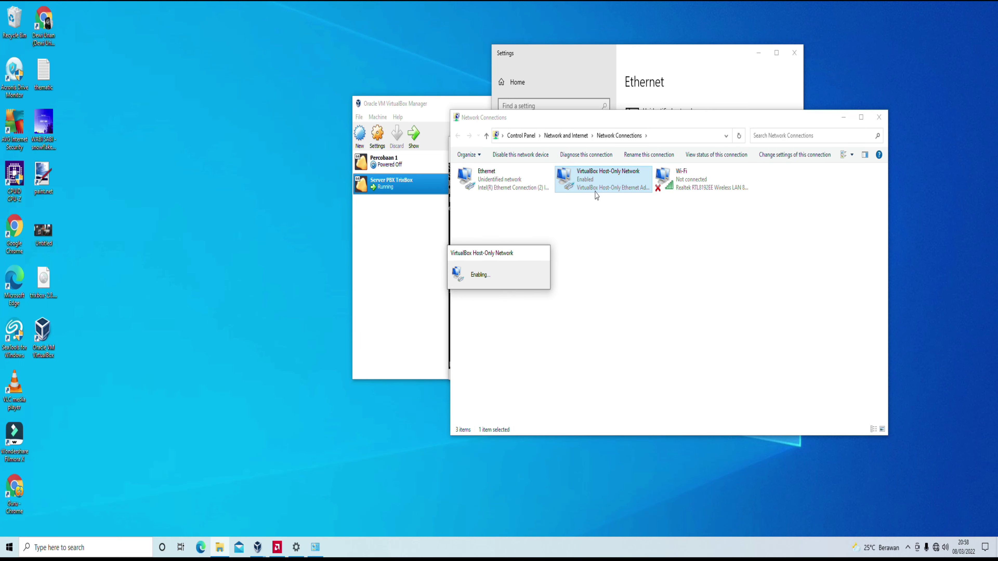
right_click(593, 183)
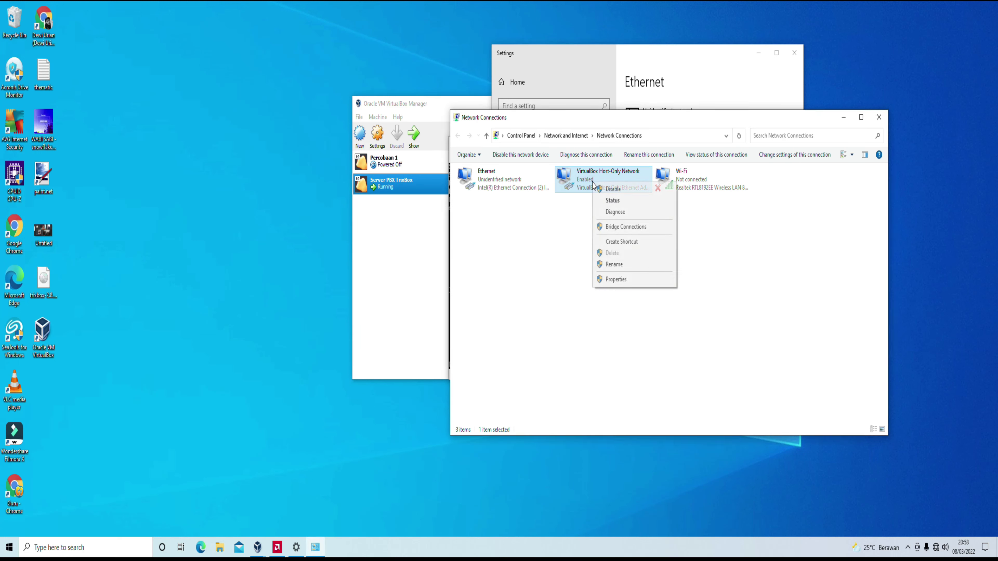
key("Escape")
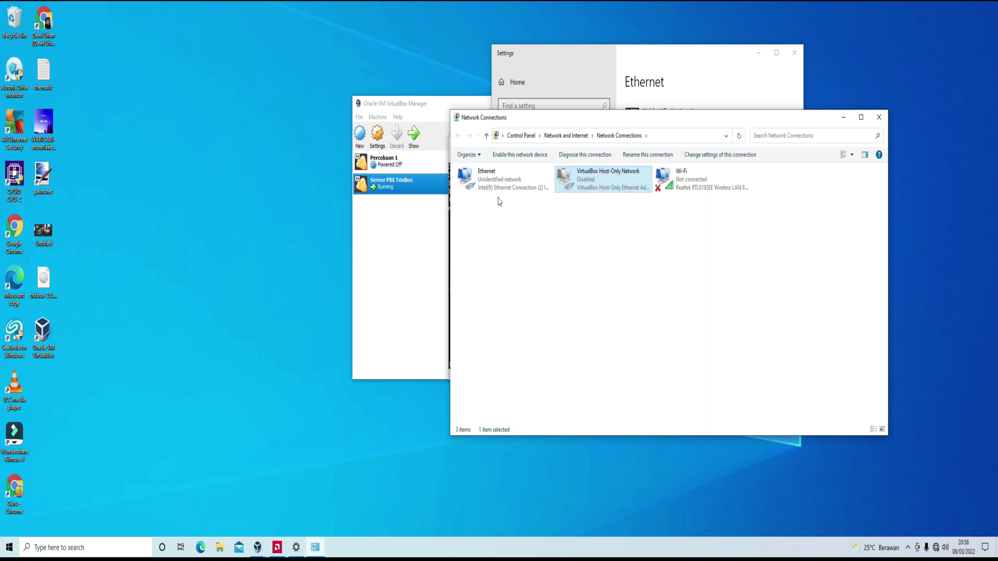
- Open the Internet Protocol Version 4 (TCP/IPv4) properties of the host's Ethernet adapter
left_click(496, 185)
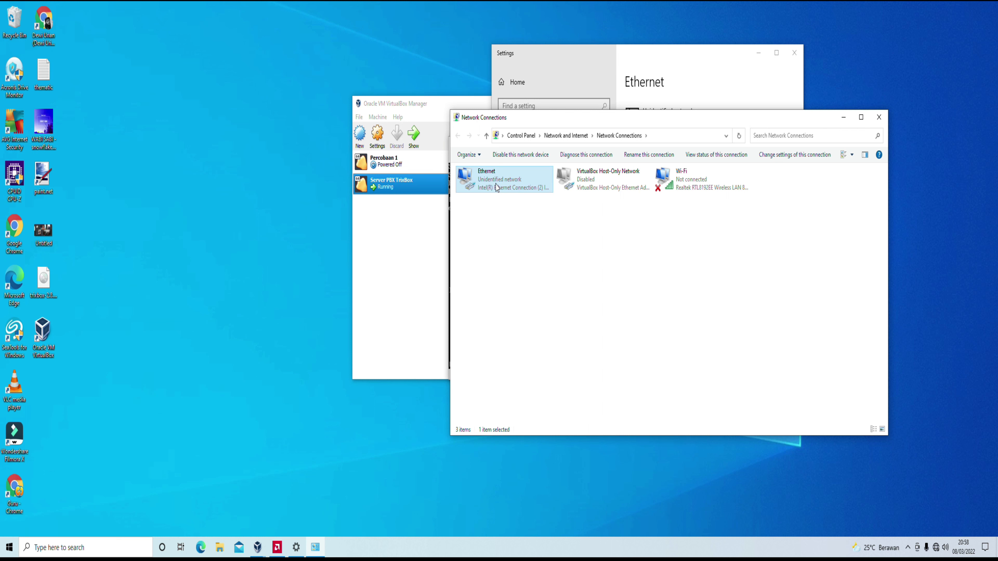
right_click(496, 185)
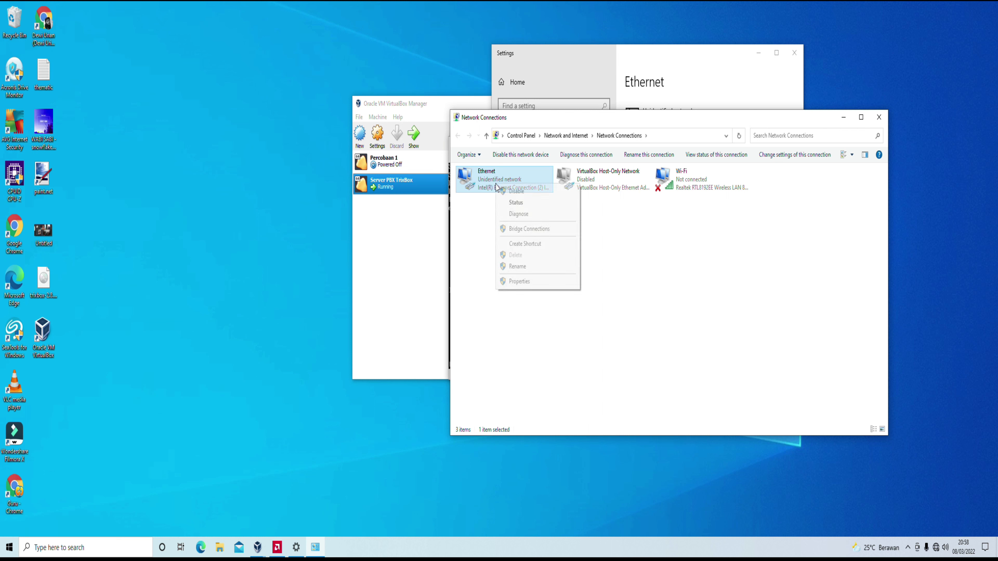
left_click(521, 281)
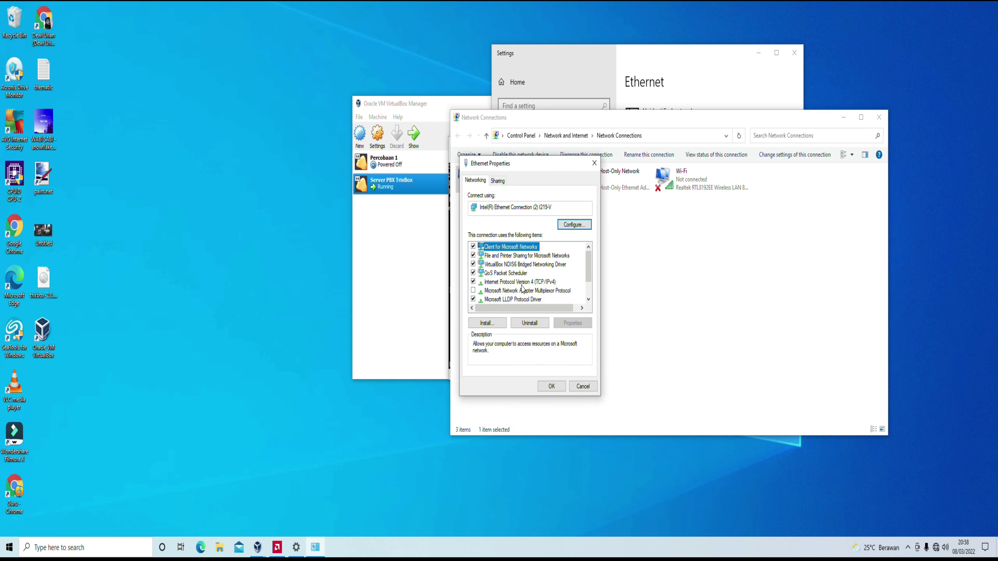
double_click(535, 282)
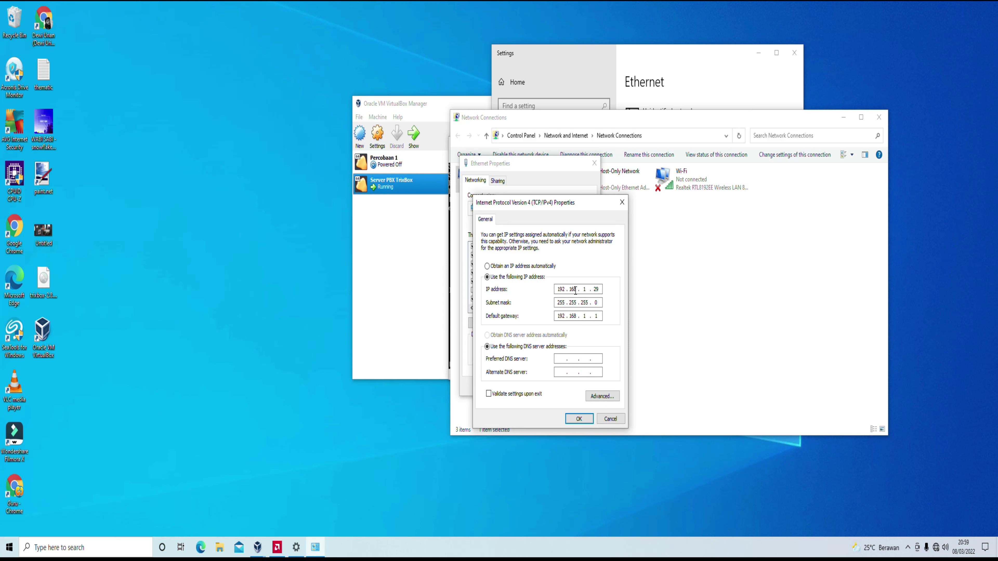
- Check the Ethernet adapter's static IPv4 address against the server's network, accept both properties dialogs and minimize the network windows
left_click_drag(557, 290, 595, 288)
left_click(585, 289)
double_click(586, 289)
left_click_drag(595, 289, 600, 290)
double_click(586, 289)
left_click(579, 420)
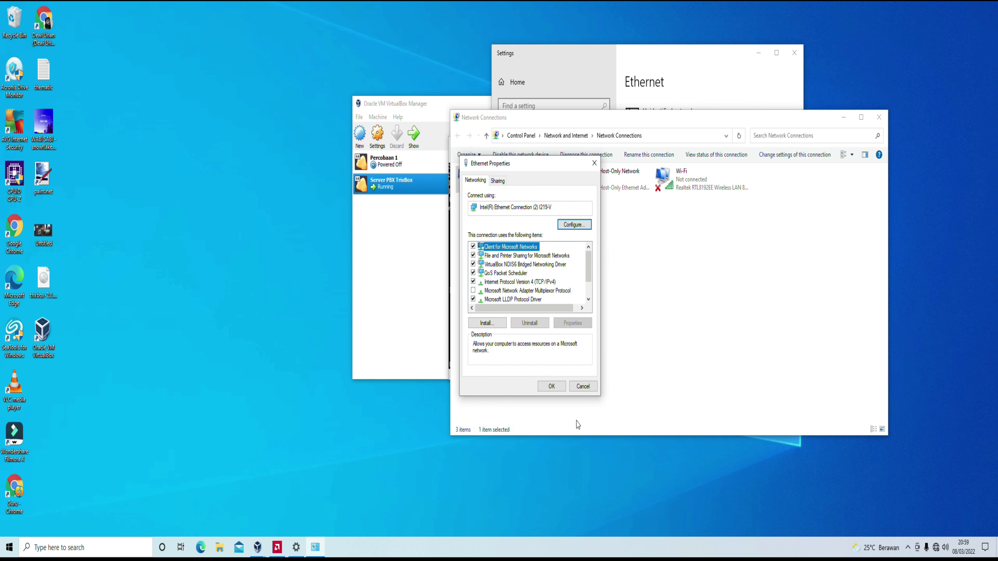
left_click(555, 386)
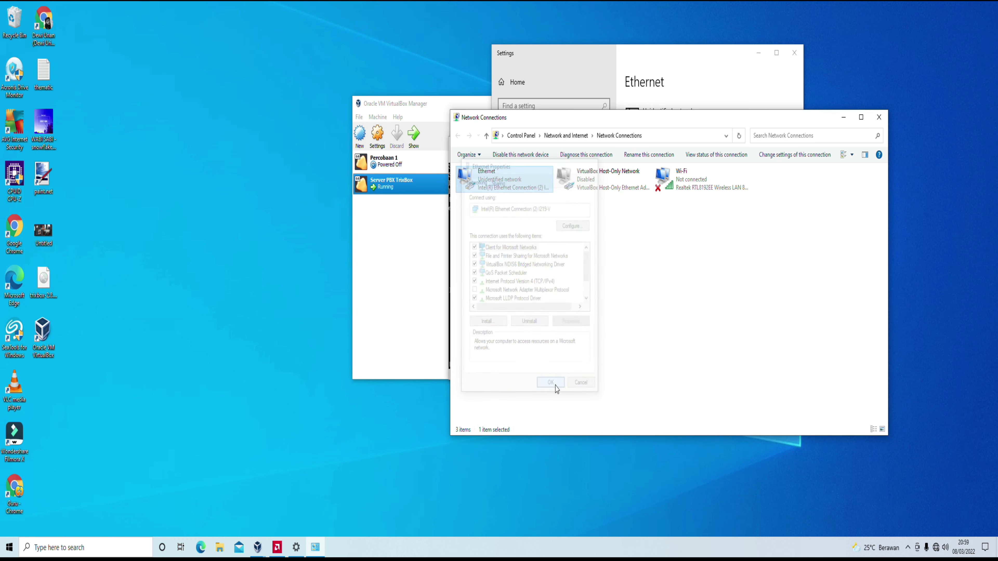
left_click(848, 118)
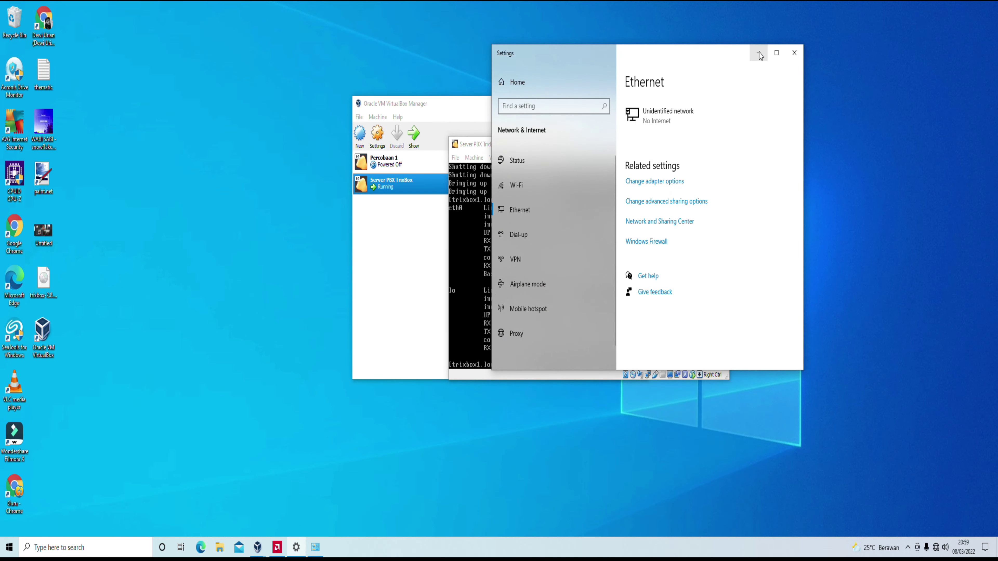
left_click(760, 55)
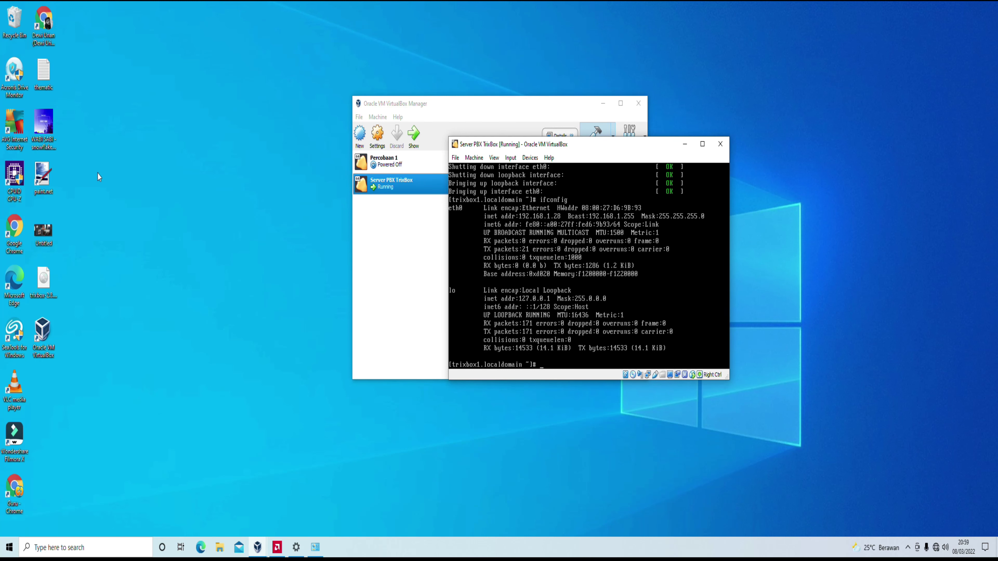
- Open the trixbox web interface at 192.168.1.28 in a maximized Google Chrome window
double_click(20, 235)
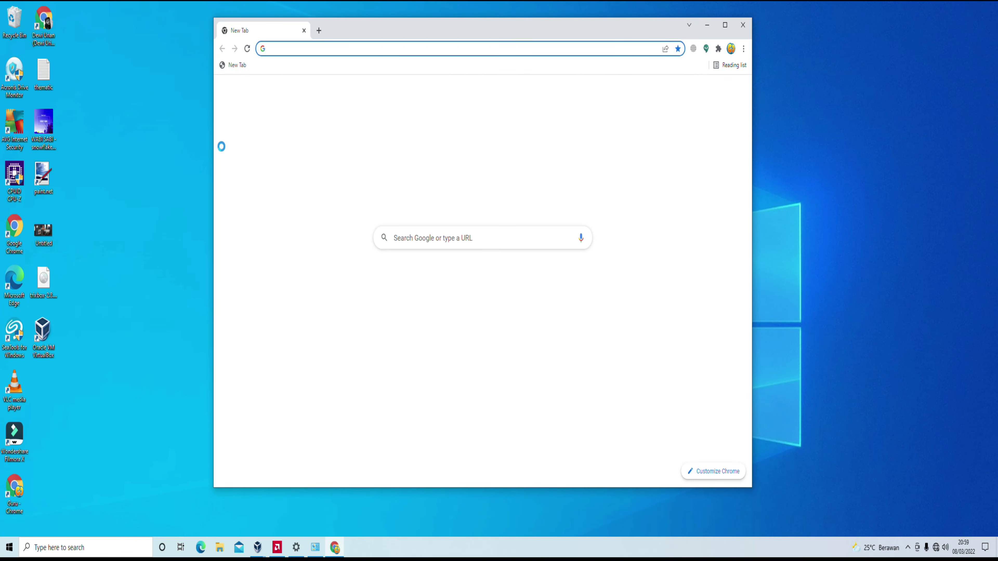
left_click(394, 51)
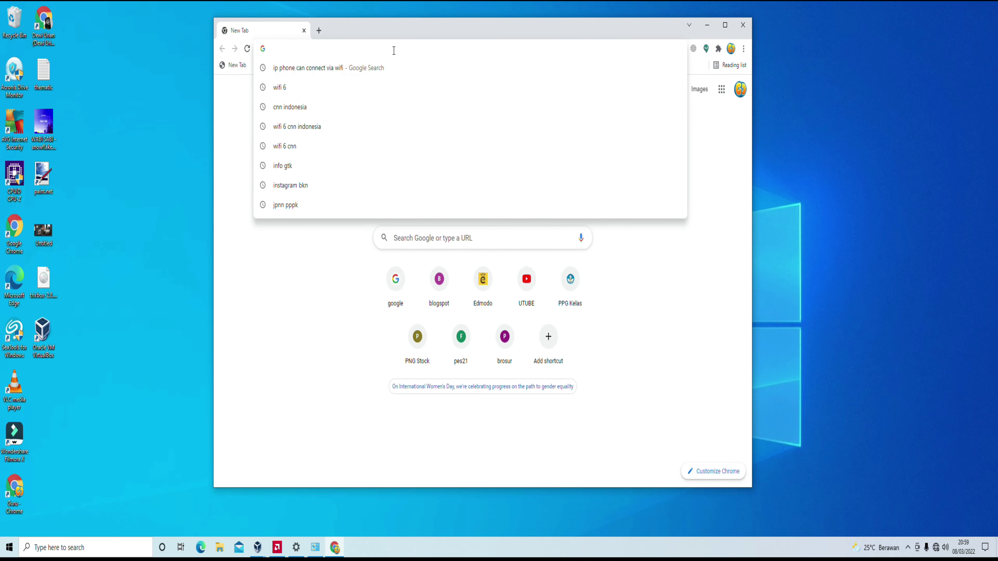
type("19")
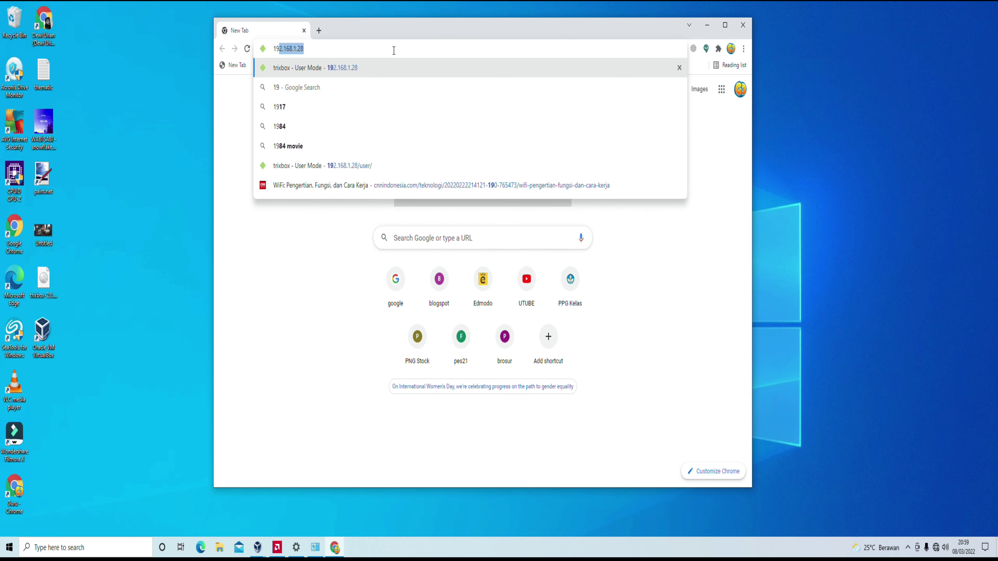
type("2")
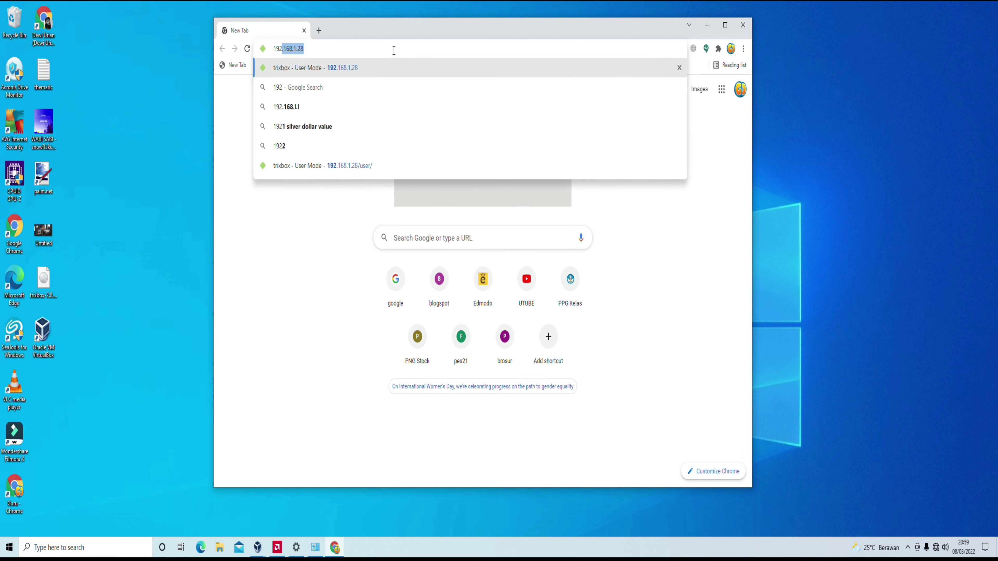
type(".")
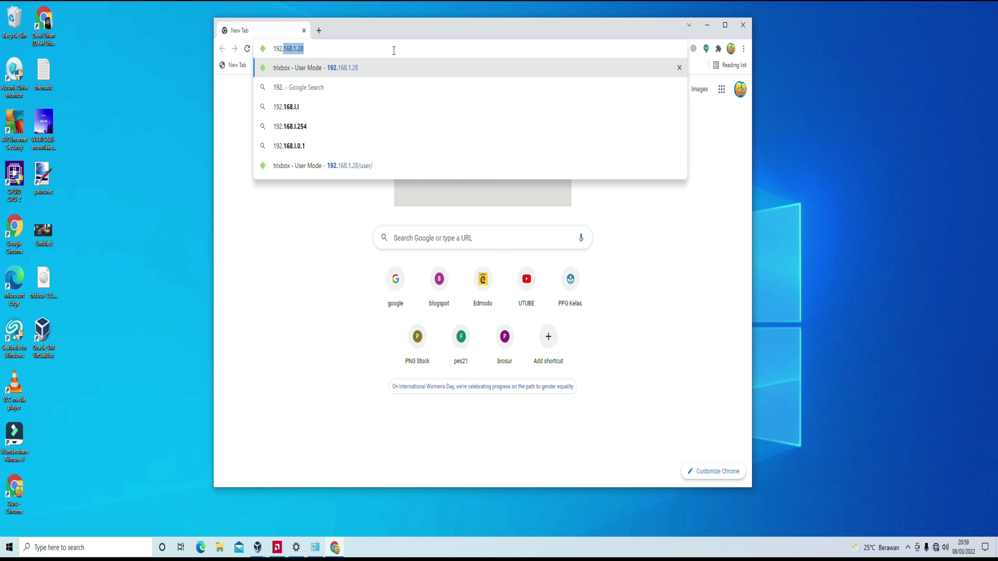
type("168")
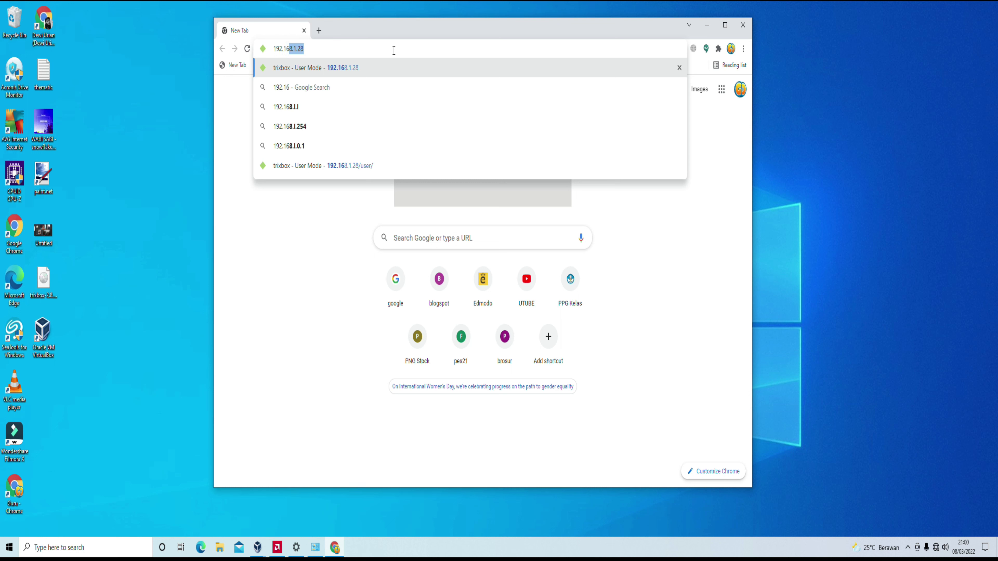
type(".1")
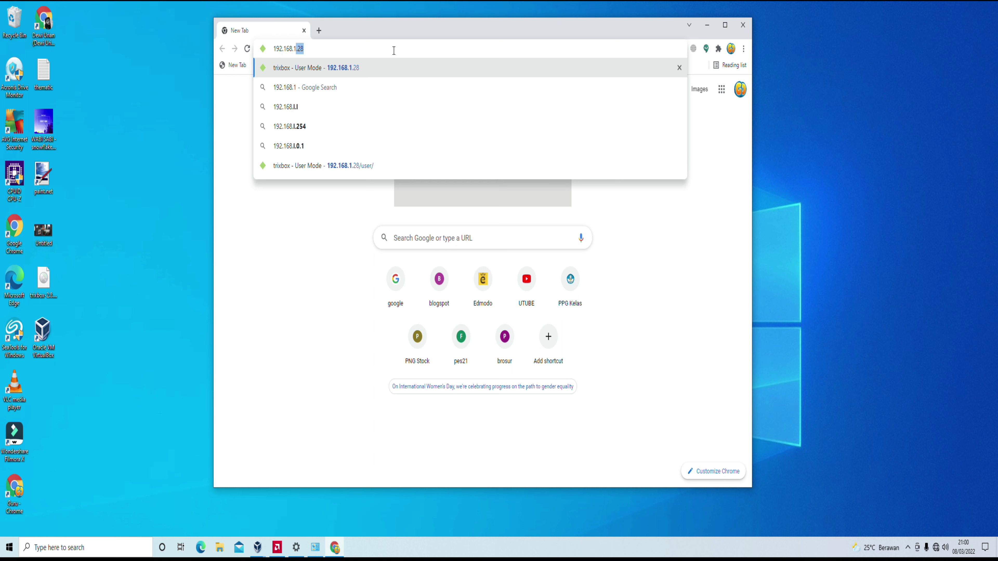
type(".28")
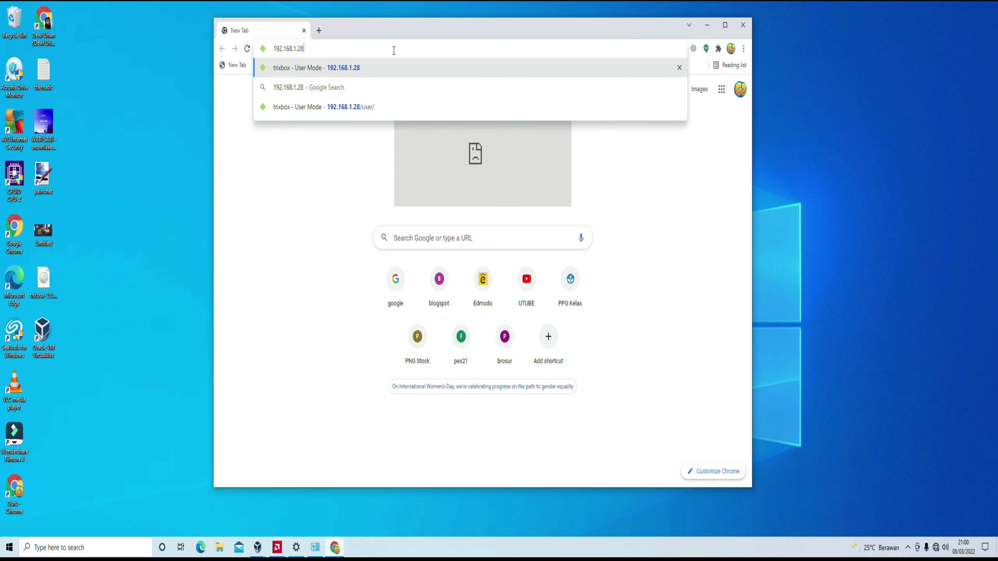
key("Return")
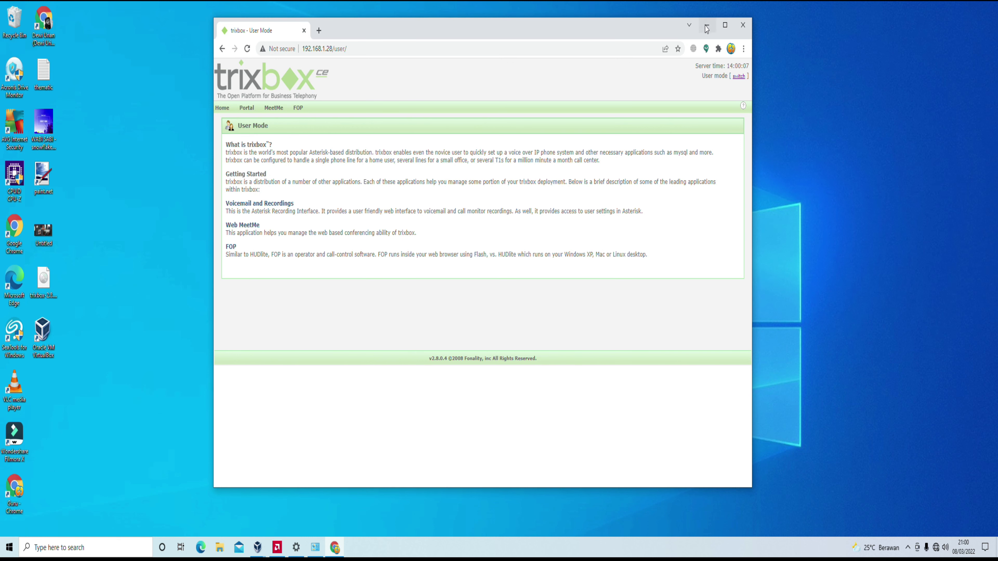
left_click(725, 25)
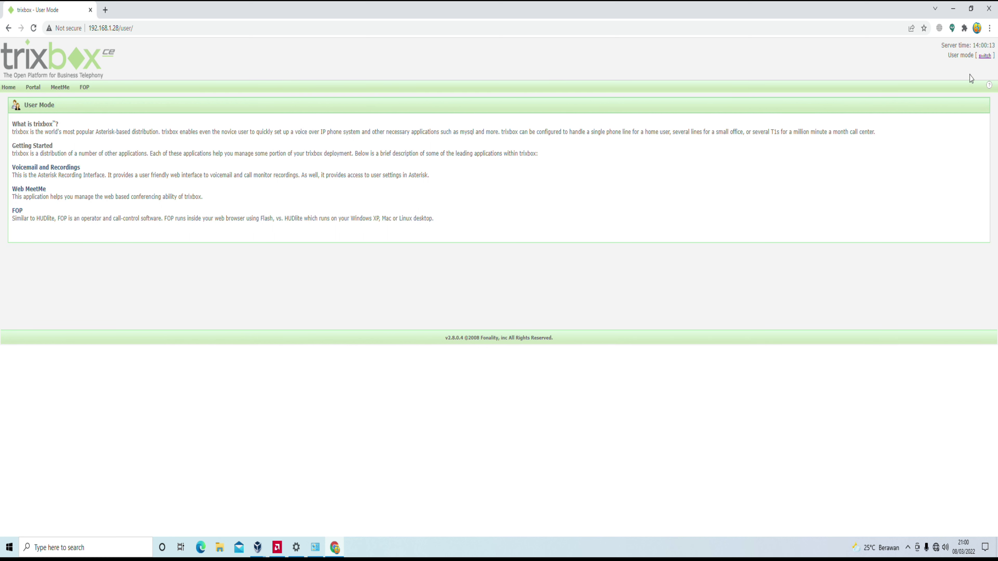
- Switch trixbox from user mode to admin mode, signing in with the username maint and the account password
left_click(985, 57)
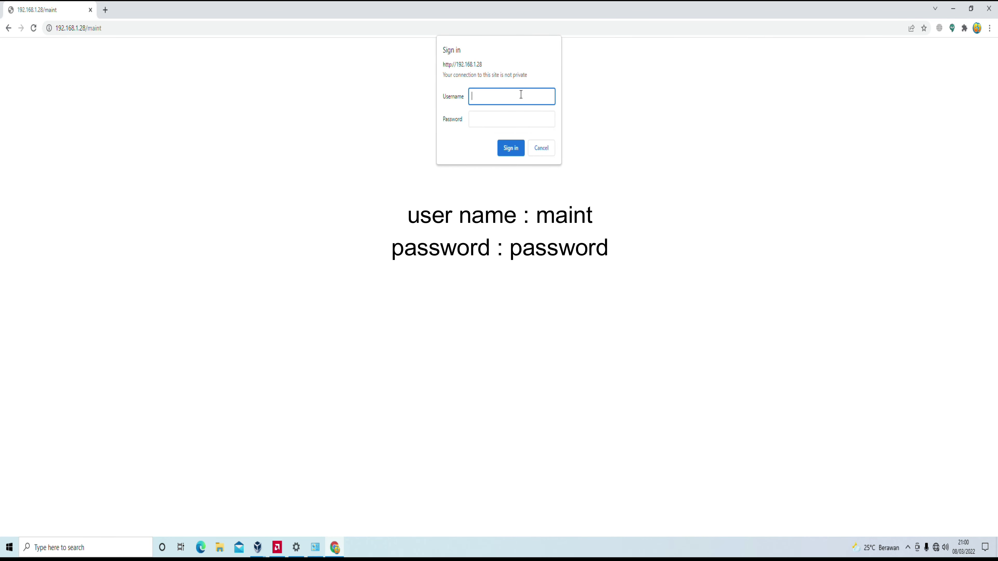
type("maint")
key("Tab")
type("p")
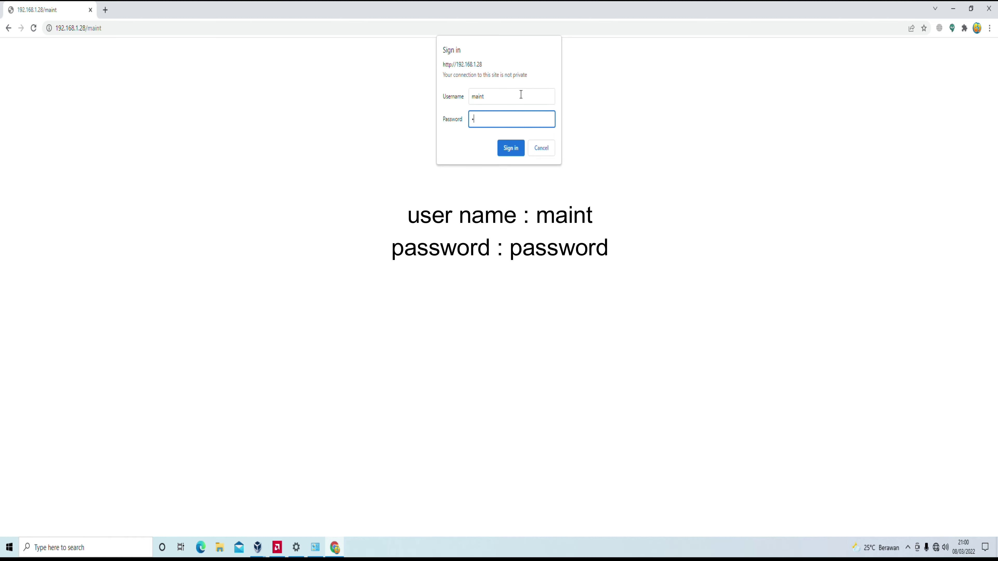
type("asswo")
left_click(511, 150)
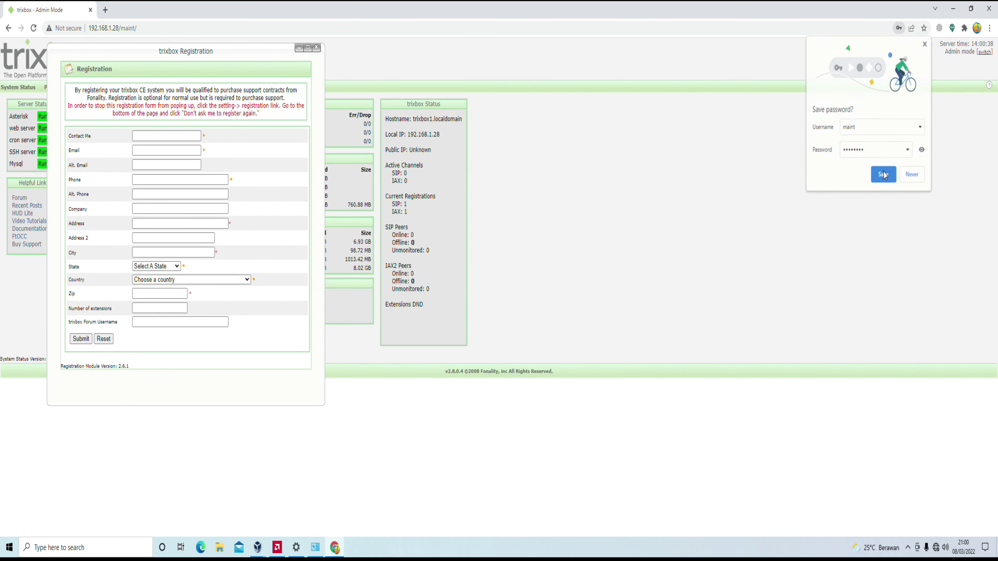
- Save the admin login in the browser and close the trixbox Registration form
left_click(884, 174)
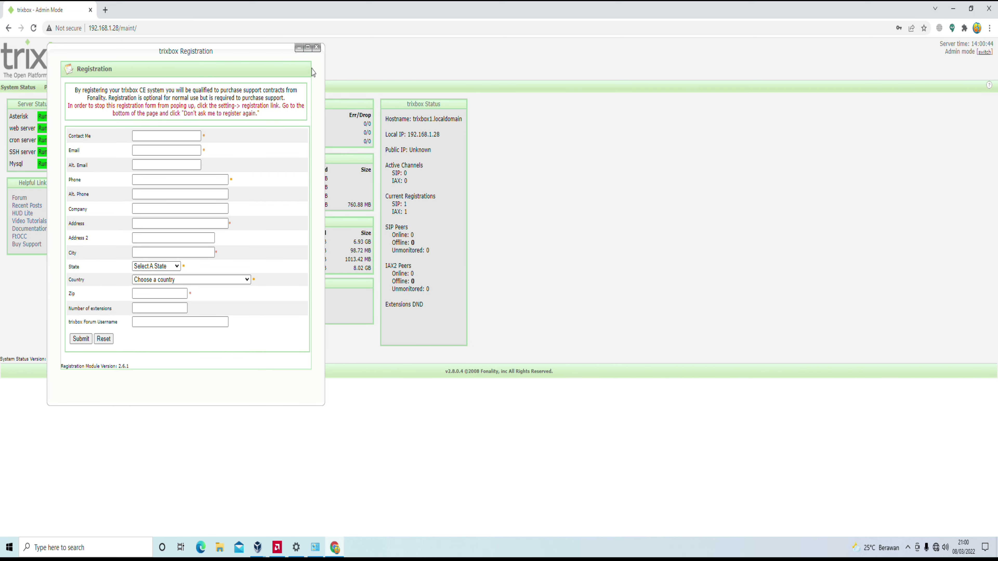
left_click(317, 48)
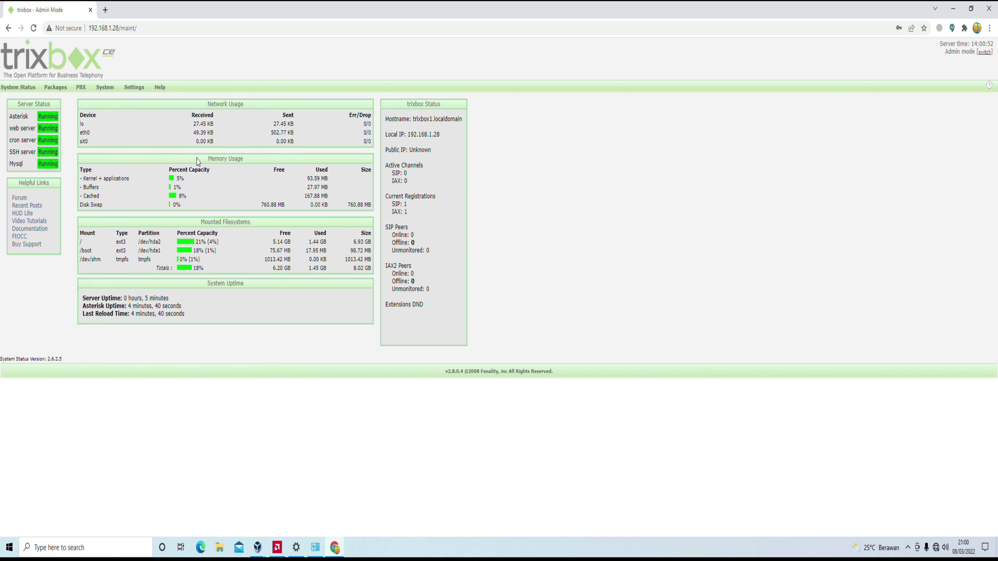
- Open the Extensions page of the PBX settings and start a new extension for a Generic SIP Device
mouse_move(85, 89)
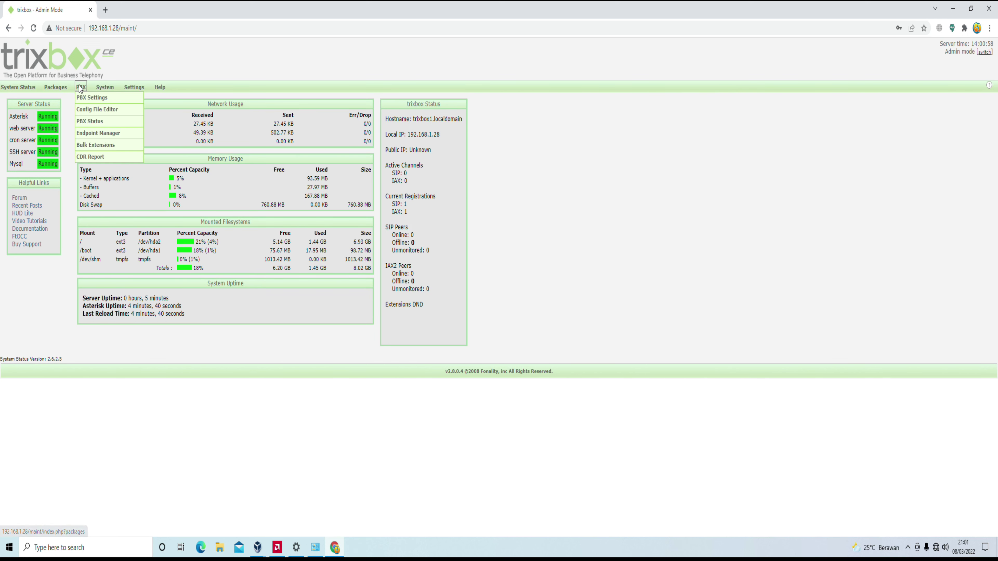
left_click(87, 98)
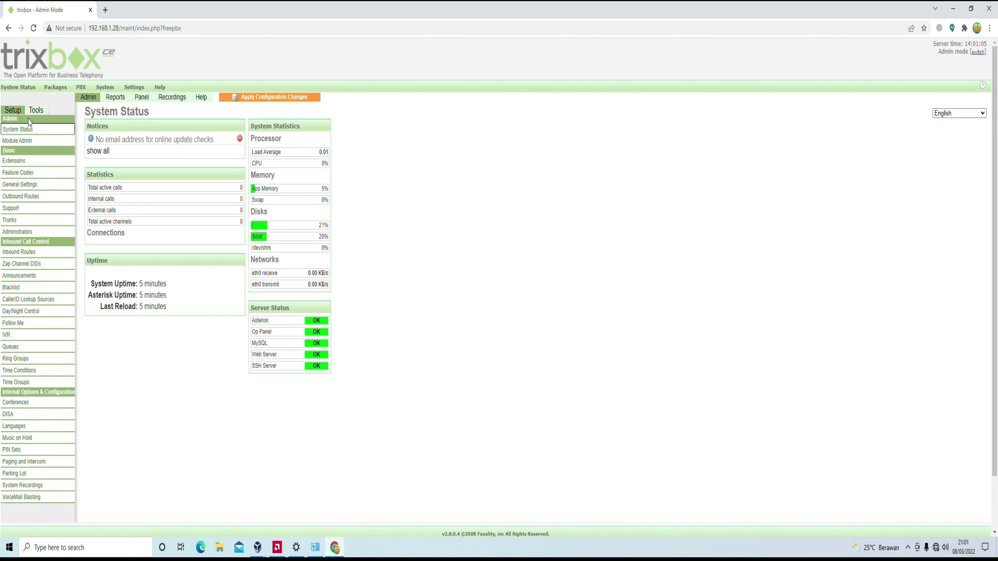
left_click(7, 164)
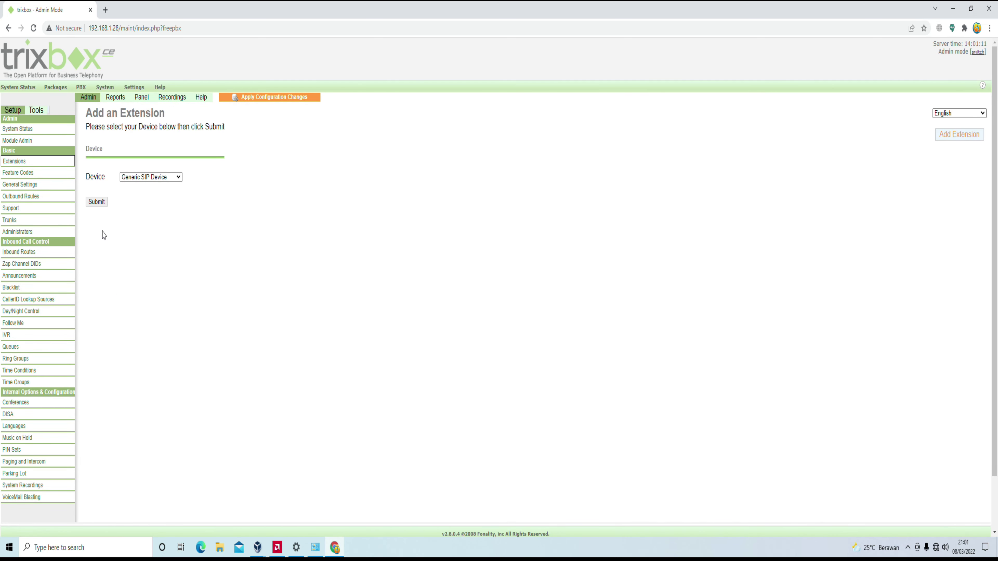
left_click(97, 202)
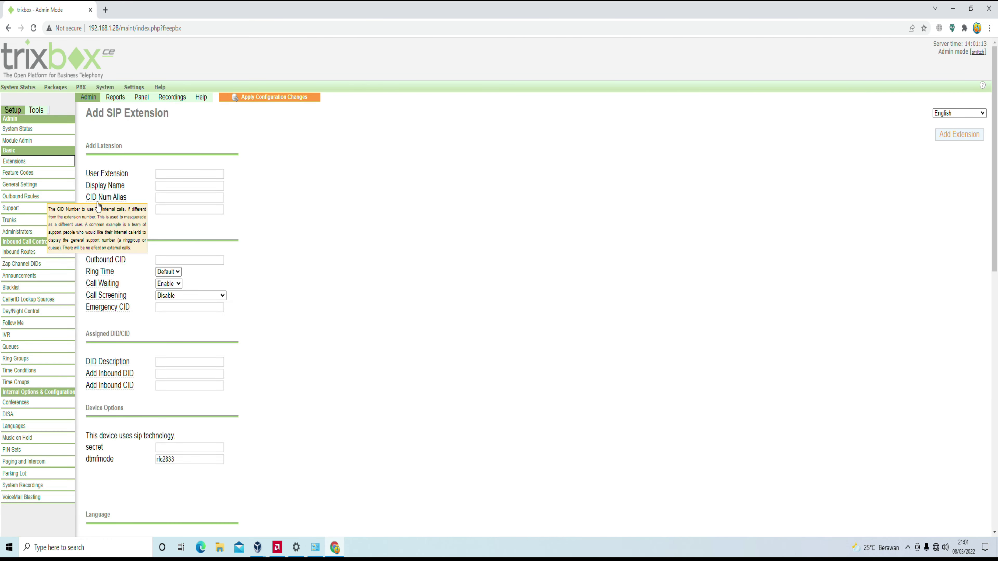
- Set both the user extension and the display name of the new SIP extension to 222
left_click(177, 173)
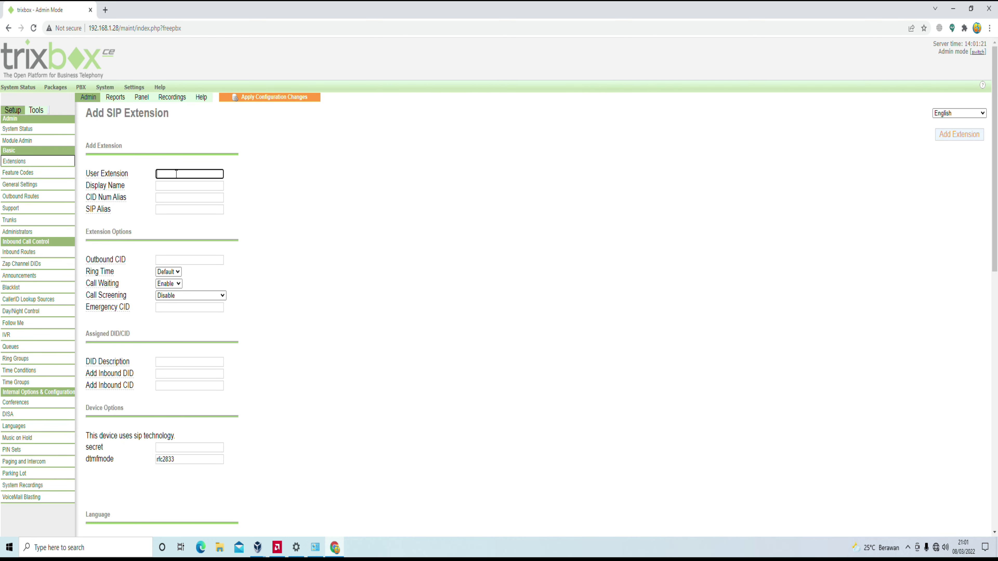
type("222")
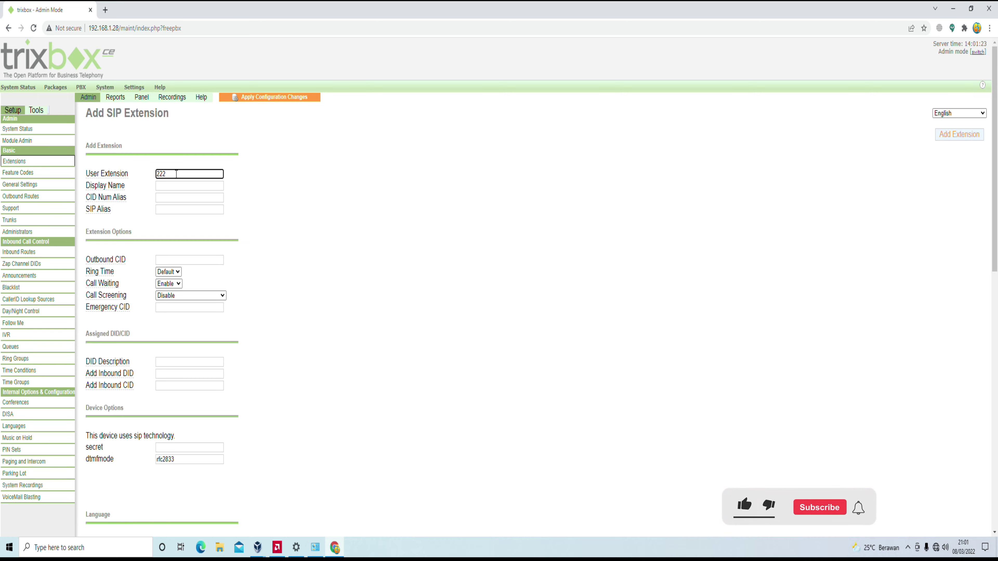
left_click(175, 186)
type("222")
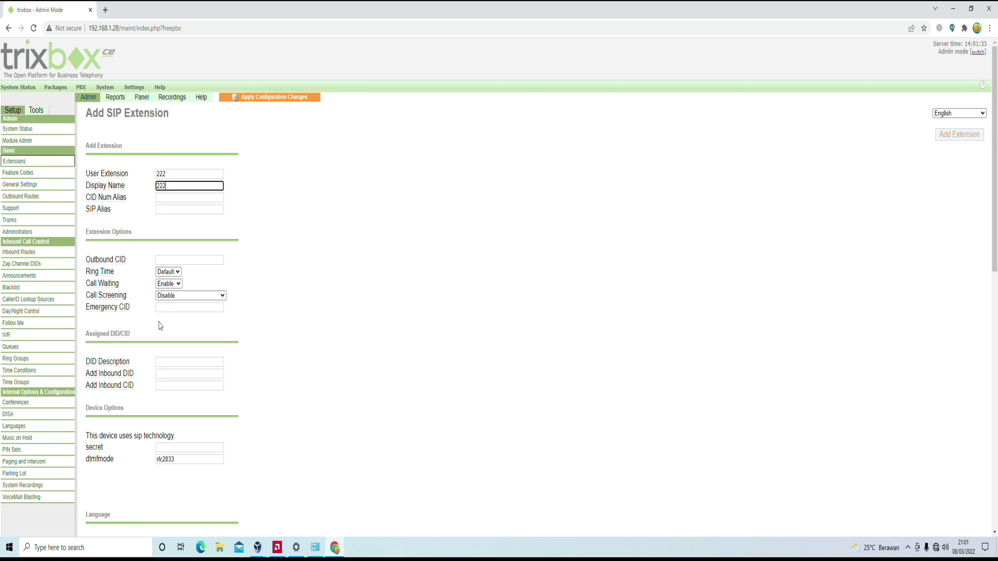
- Enter the SIP secret for extension 222 in the device options and submit the extension
scroll(160, 323, "down", 3)
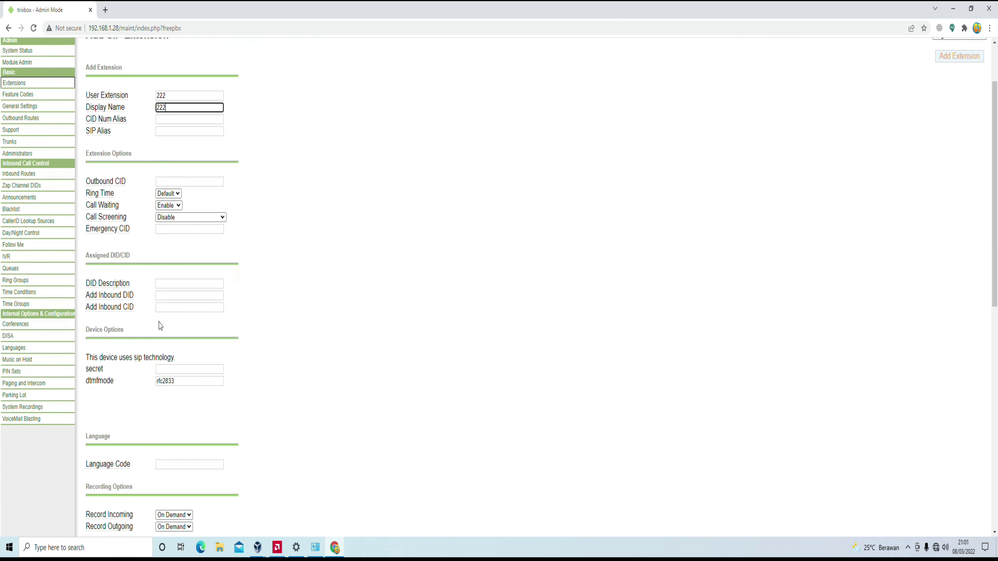
scroll(160, 323, "down", 5)
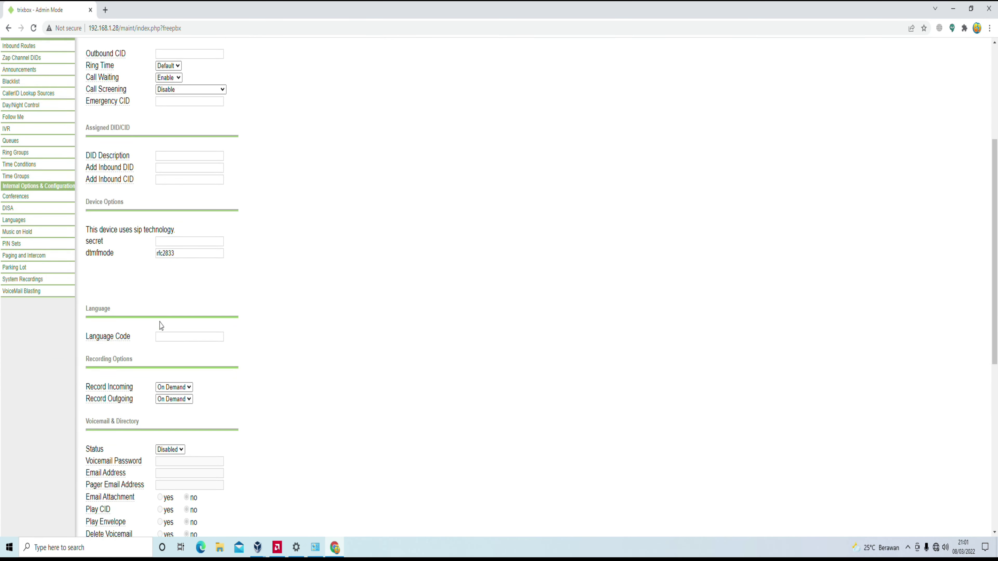
scroll(160, 323, "down", 3)
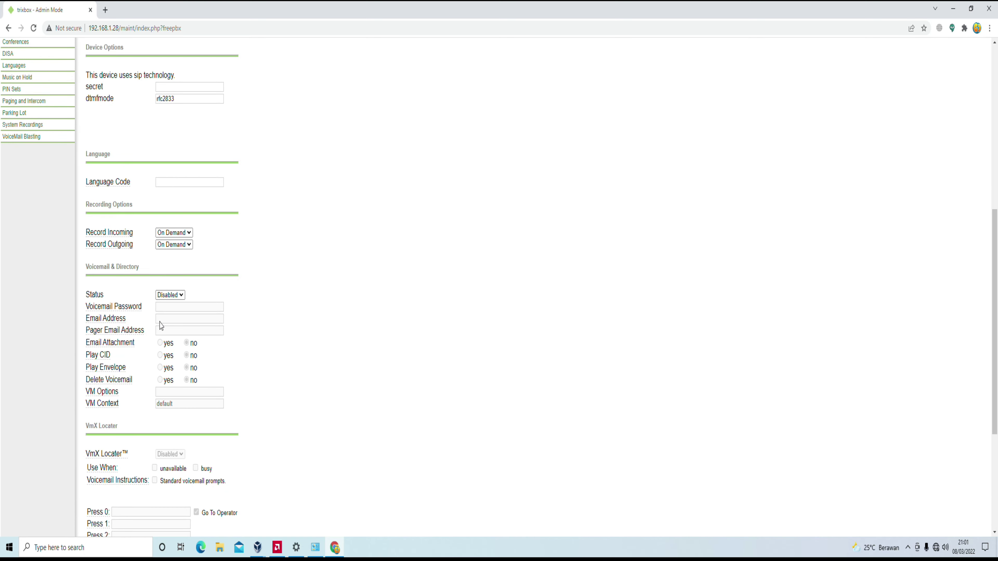
scroll(160, 324, "up", 8)
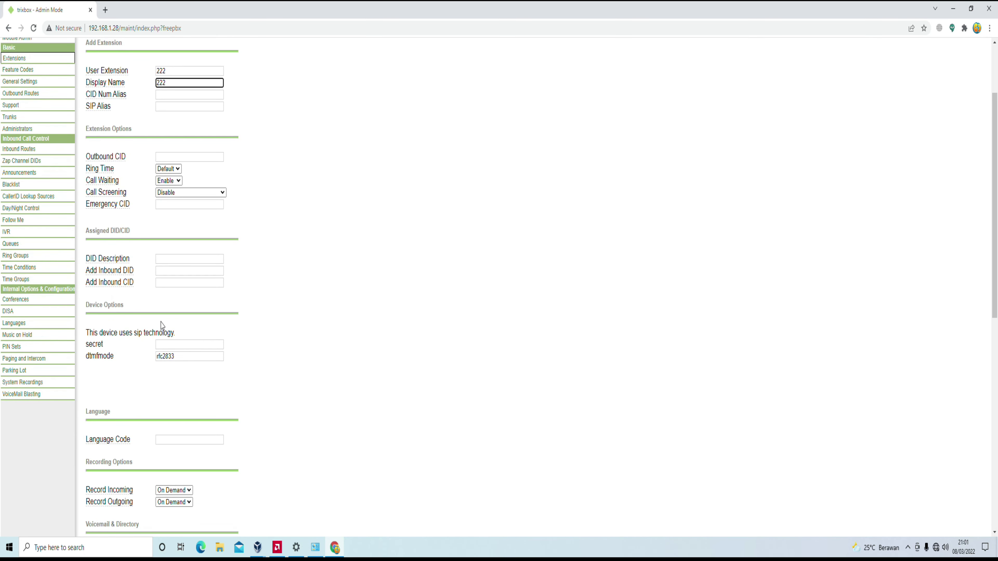
left_click(166, 345)
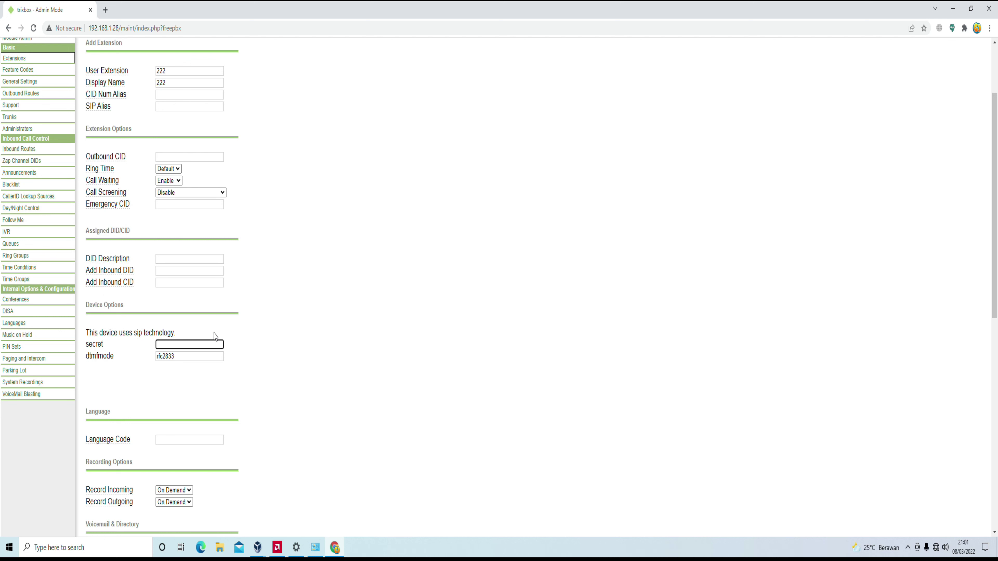
type("222")
scroll(215, 338, "down", 10)
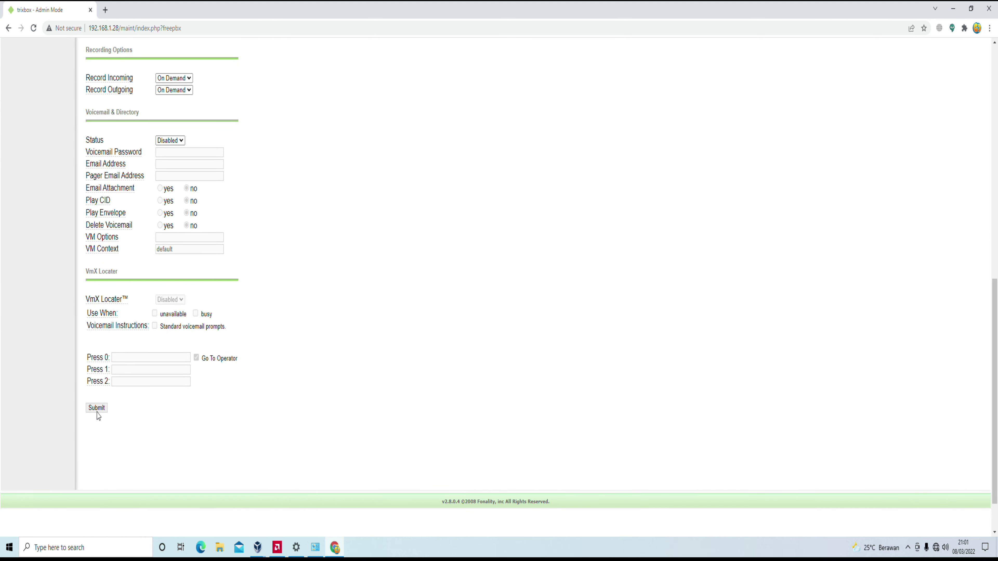
left_click(97, 409)
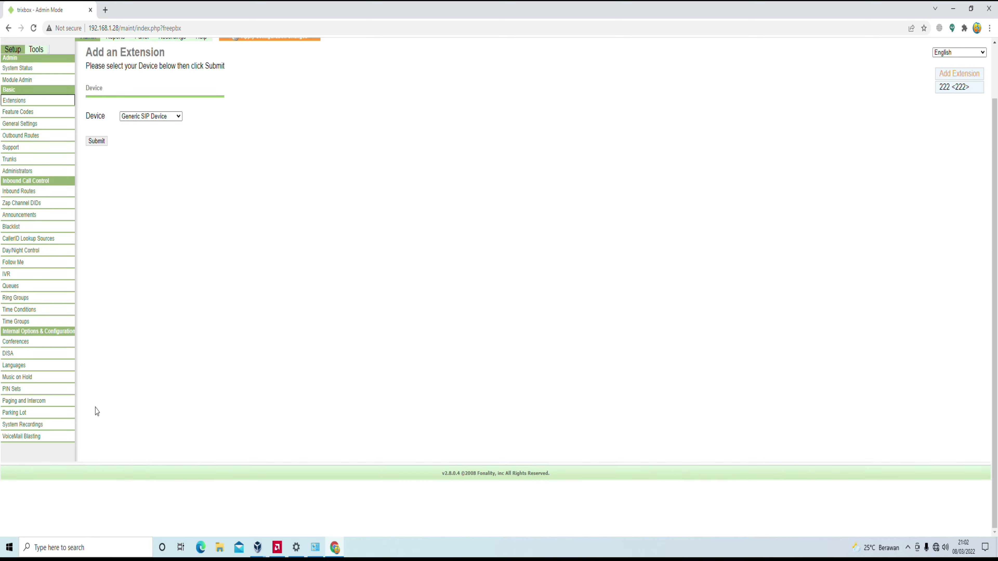
- Apply the configuration changes for extension 222 and continue with the PBX reload
scroll(168, 409, "up", 1)
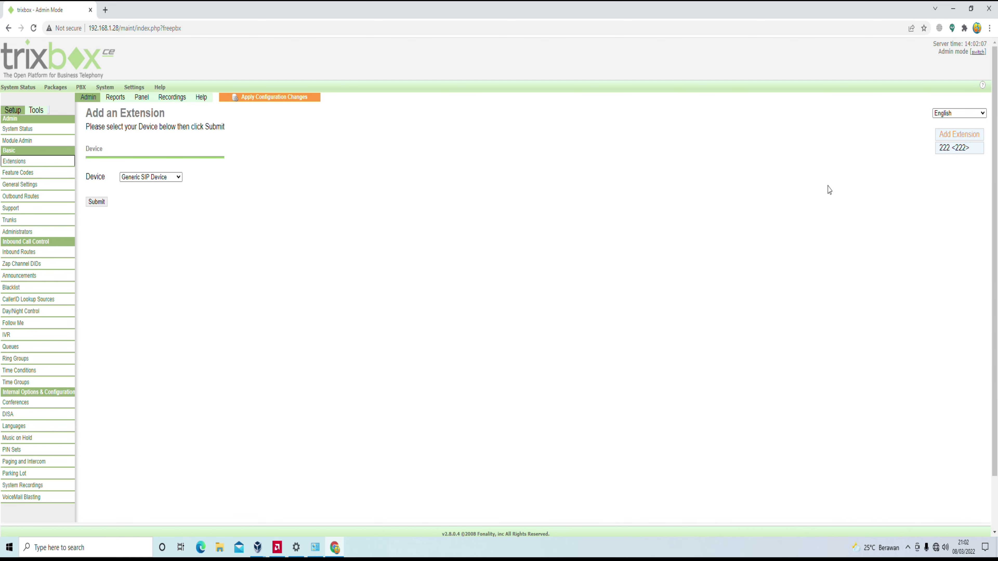
left_click(267, 98)
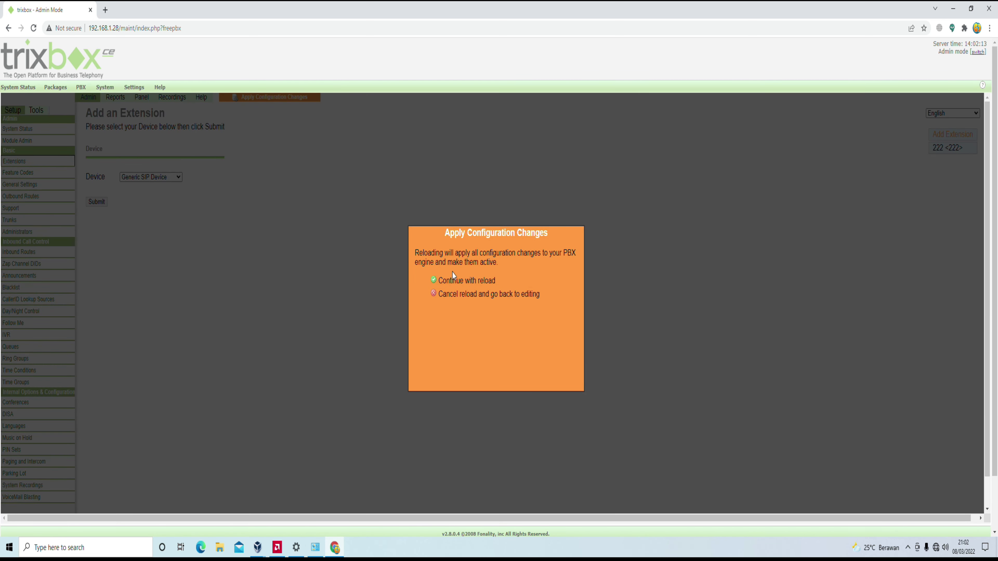
left_click(460, 281)
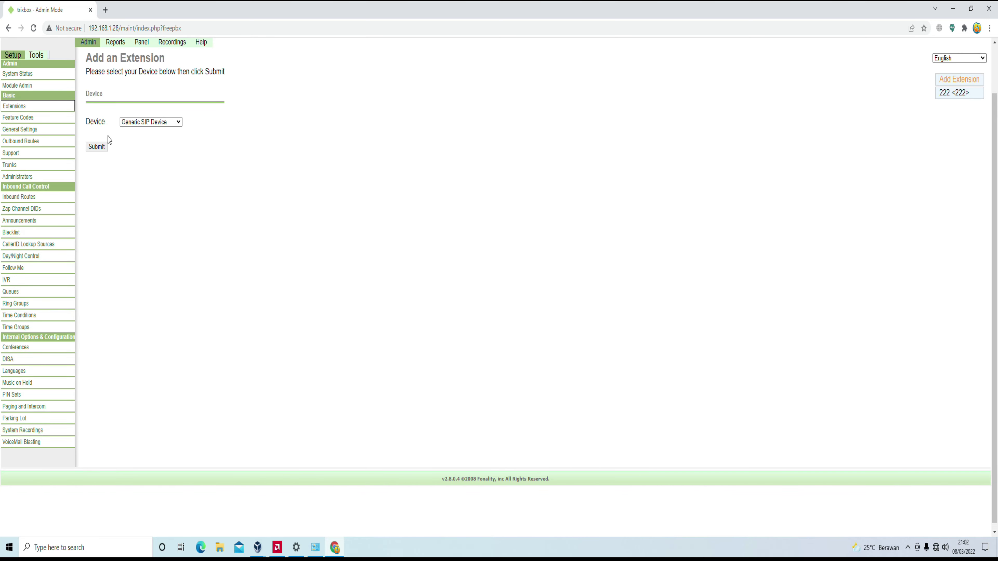
- Start another Generic SIP Device extension with 333 as both user extension and display name
left_click(100, 149)
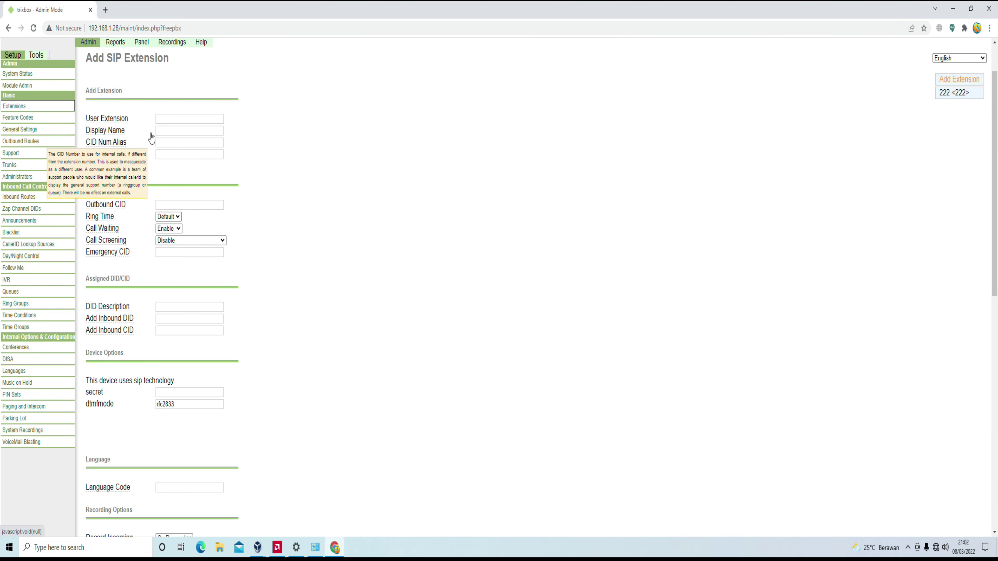
left_click(187, 119)
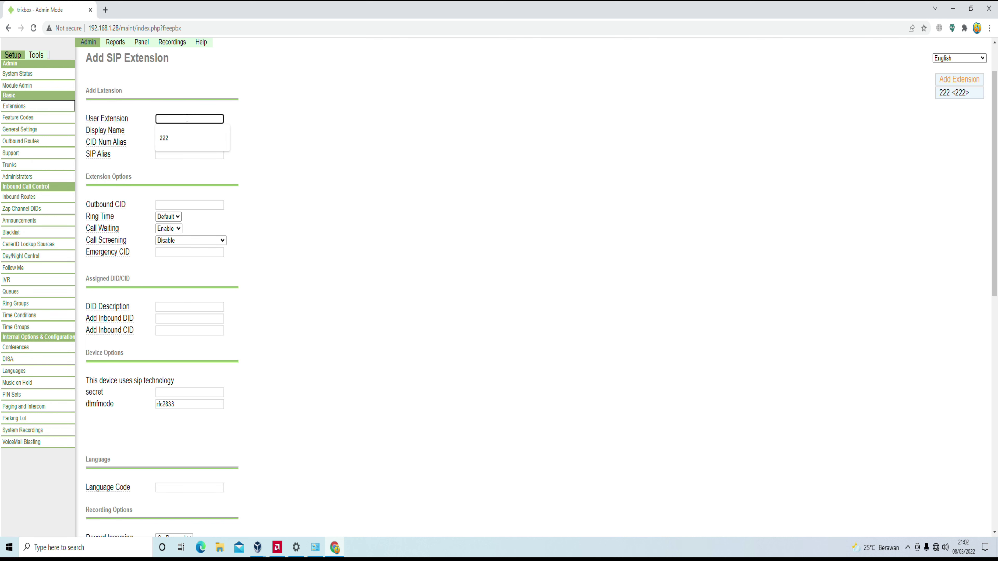
type("333")
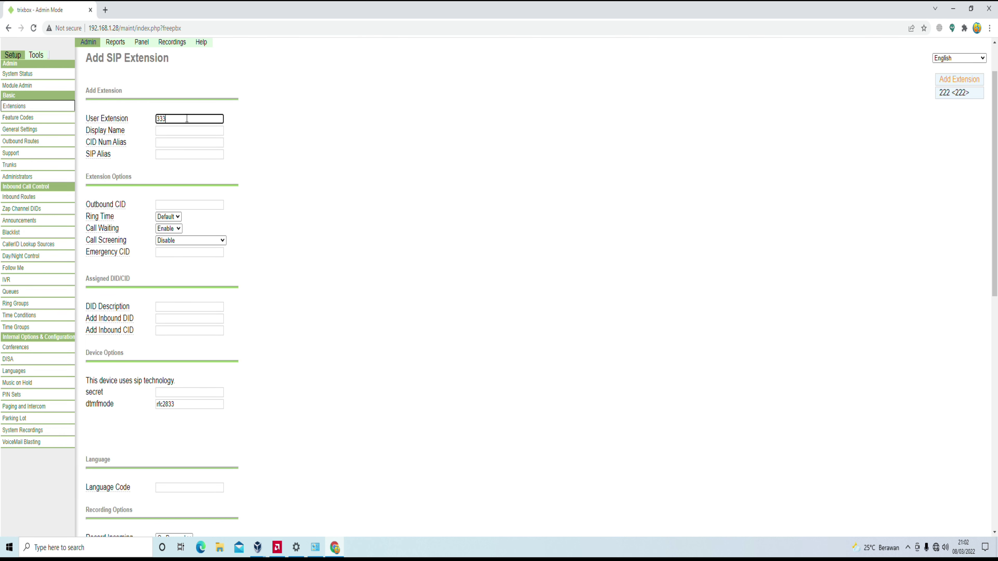
left_click(184, 133)
type("333")
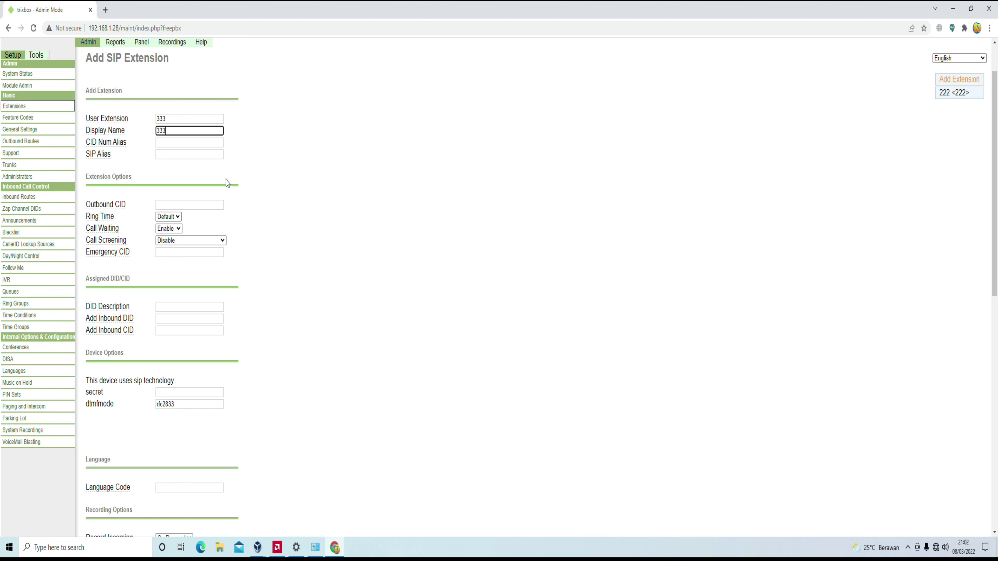
- Enter the SIP secret for extension 333 in the device options and submit the extension
left_click(181, 392)
type("333")
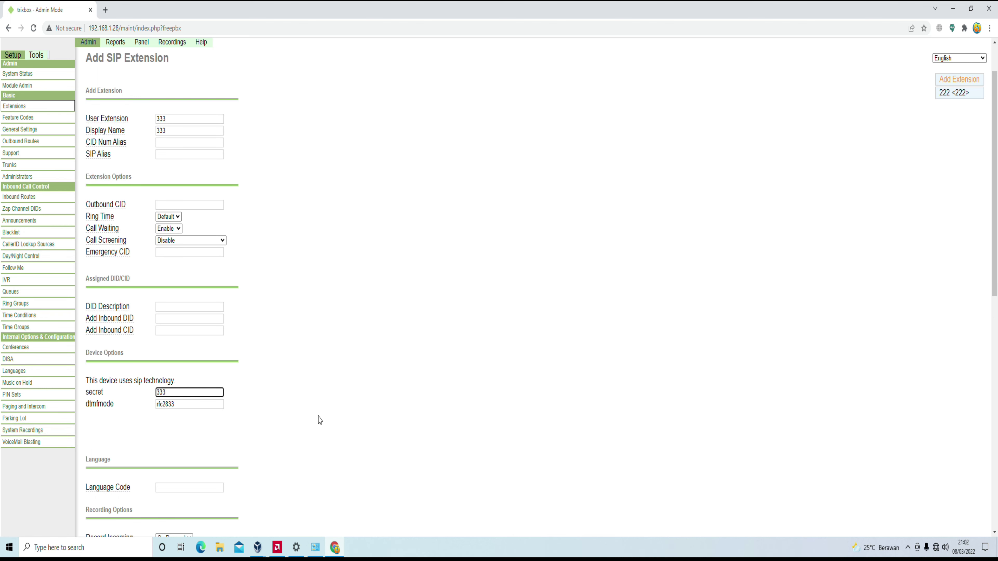
scroll(320, 420, "down", 3)
scroll(320, 420, "down", 6)
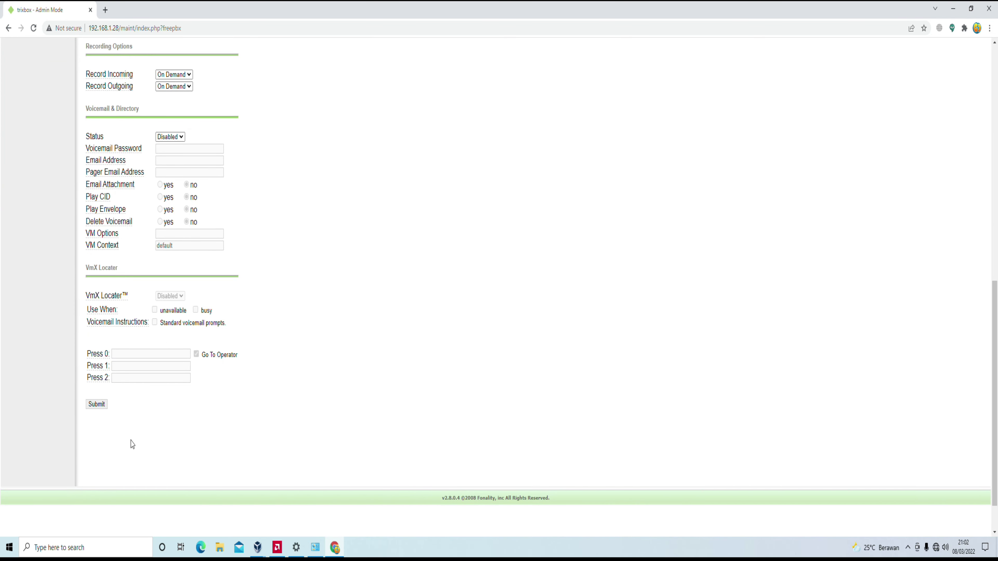
left_click(96, 404)
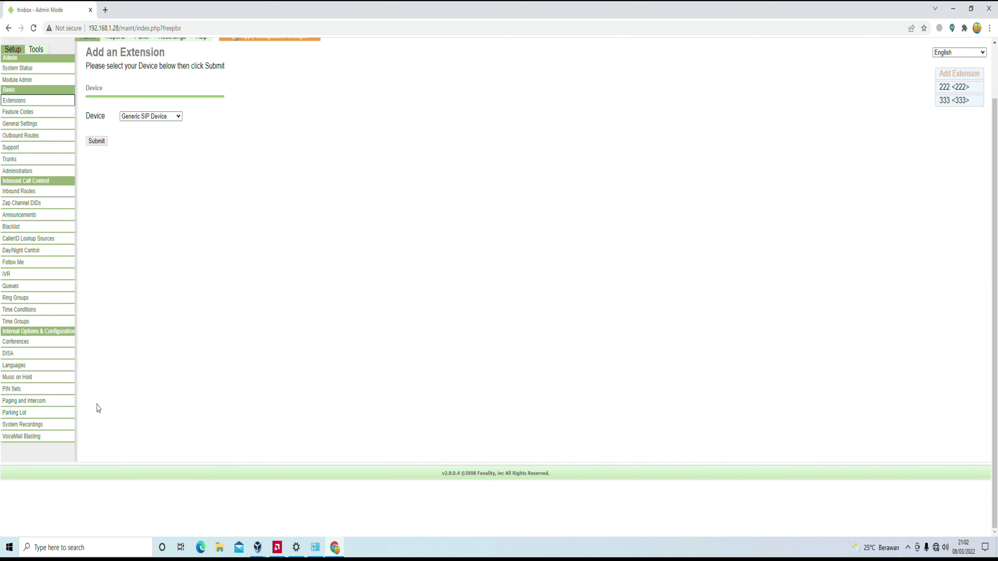
- Apply the configuration changes for extension 333 by reloading the PBX engine
scroll(189, 358, "up", 2)
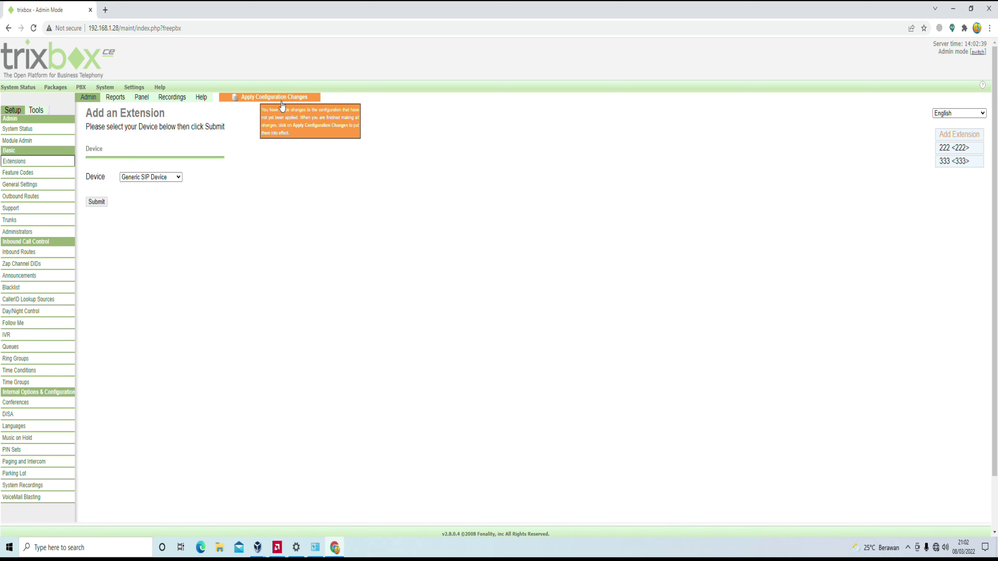
left_click(280, 99)
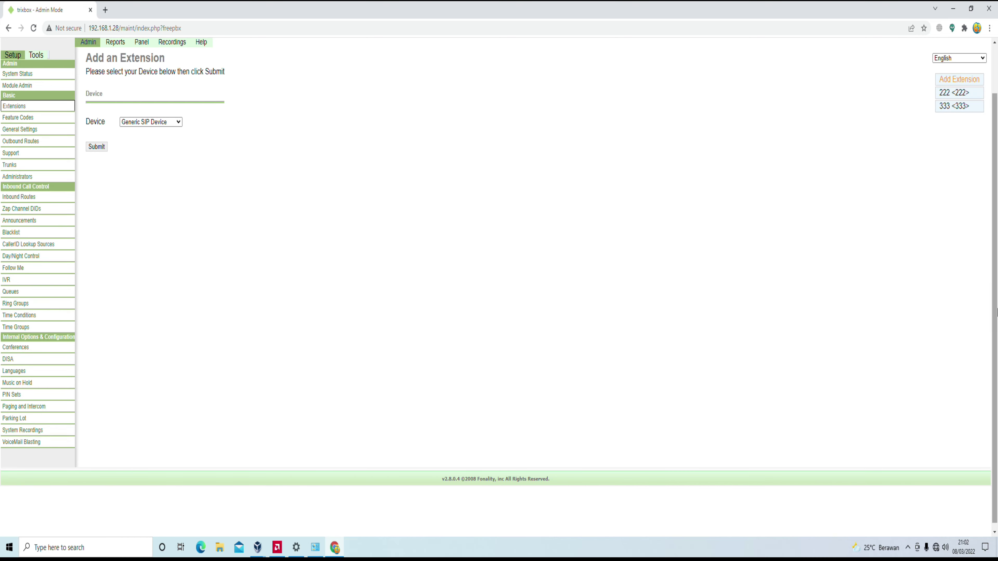
left_click_drag(997, 313, 997, 289)
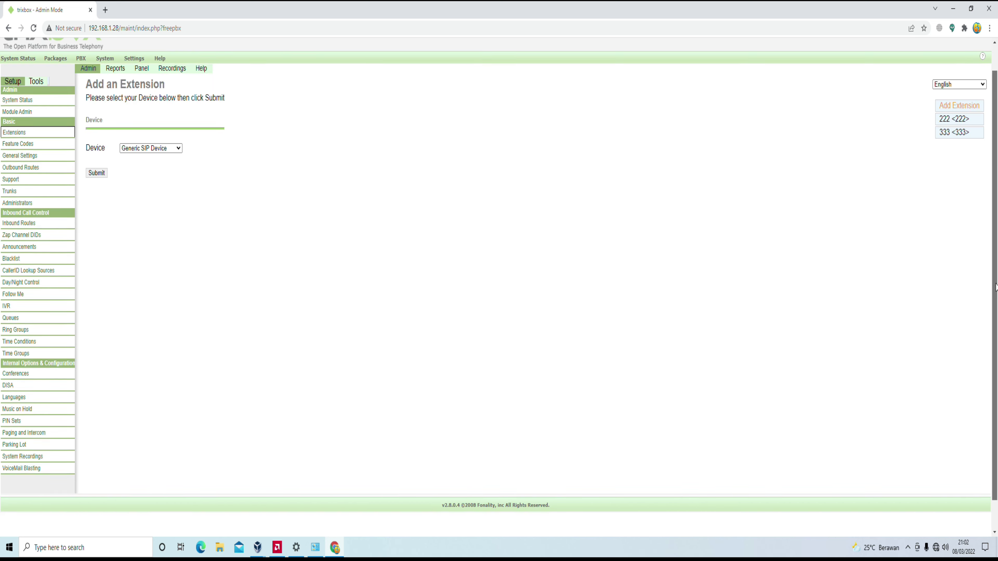
left_click_drag(997, 289, 996, 278)
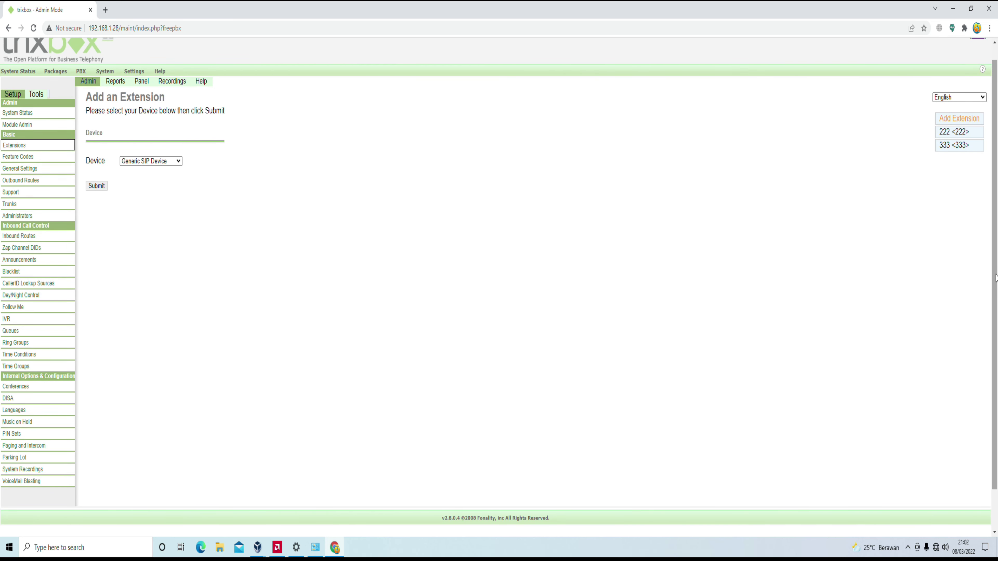